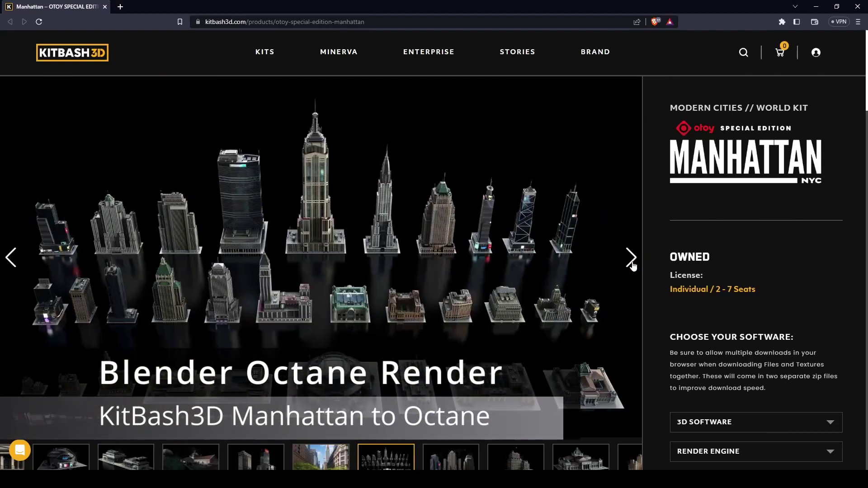
Look through the preview images of the Manhattan kit's buildings in the product gallery.
click(631, 265)
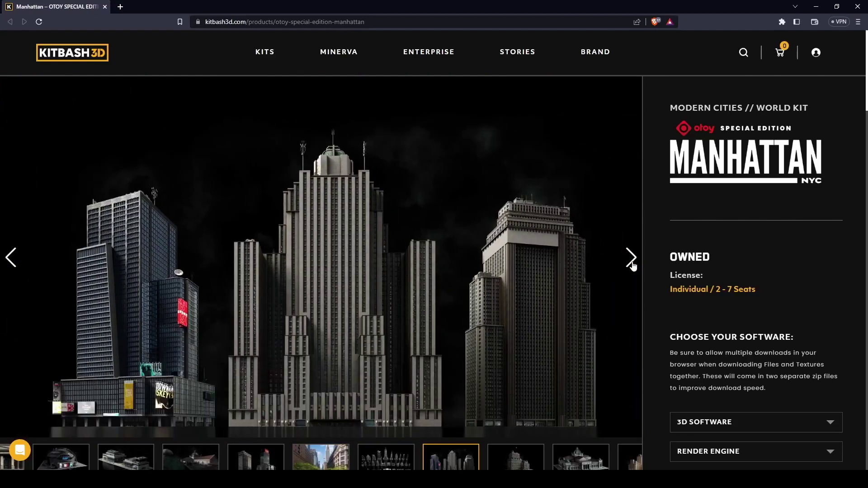
click(632, 264)
click(631, 264)
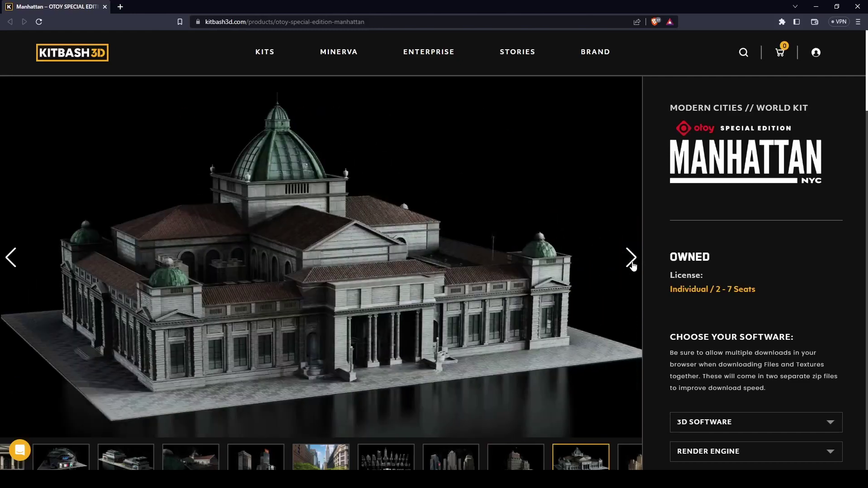
click(632, 264)
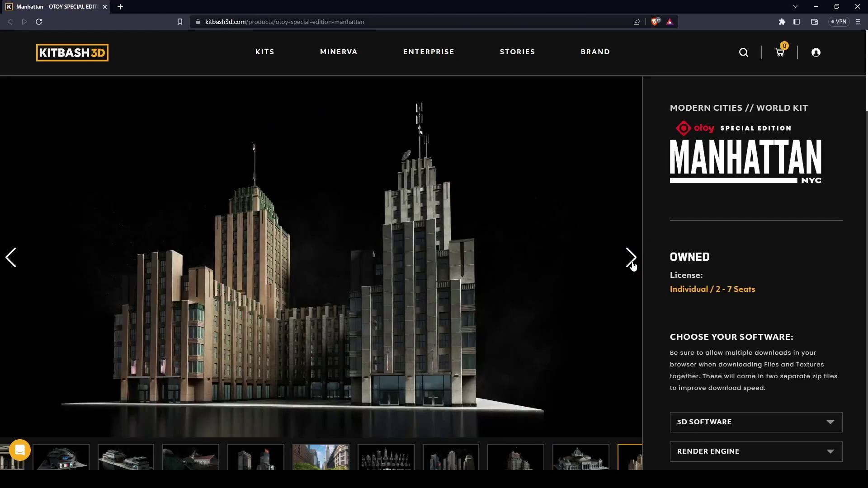
click(632, 264)
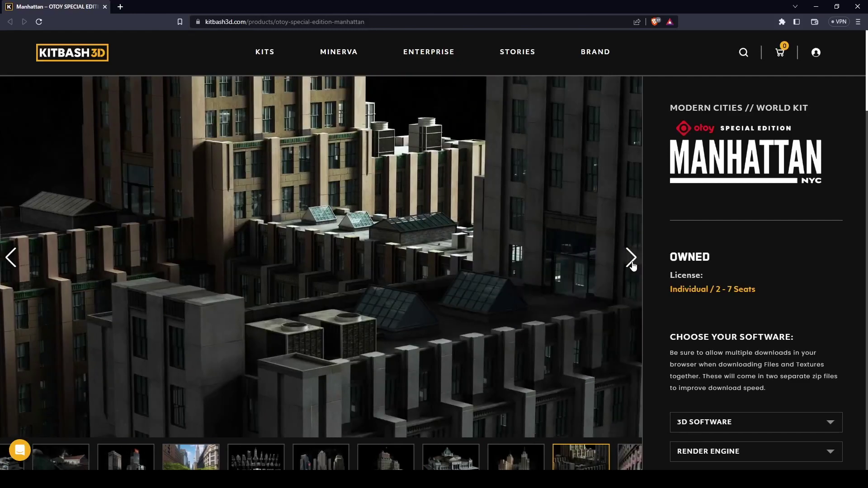
click(632, 264)
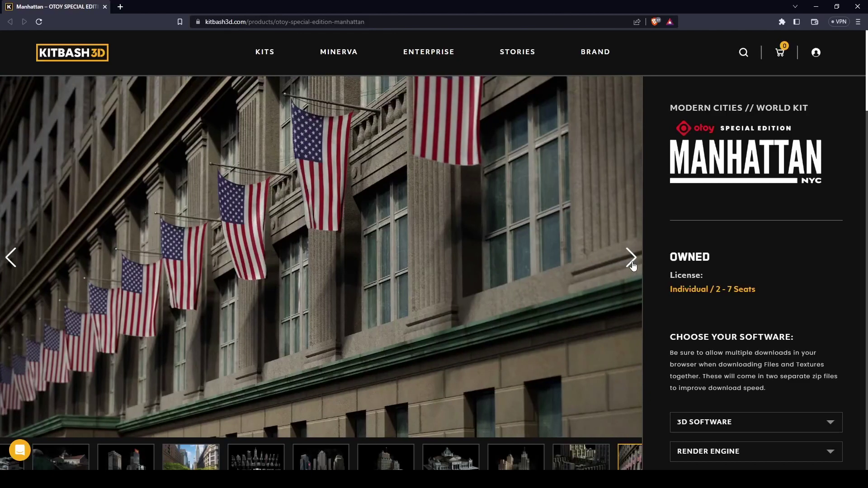
click(631, 264)
click(632, 265)
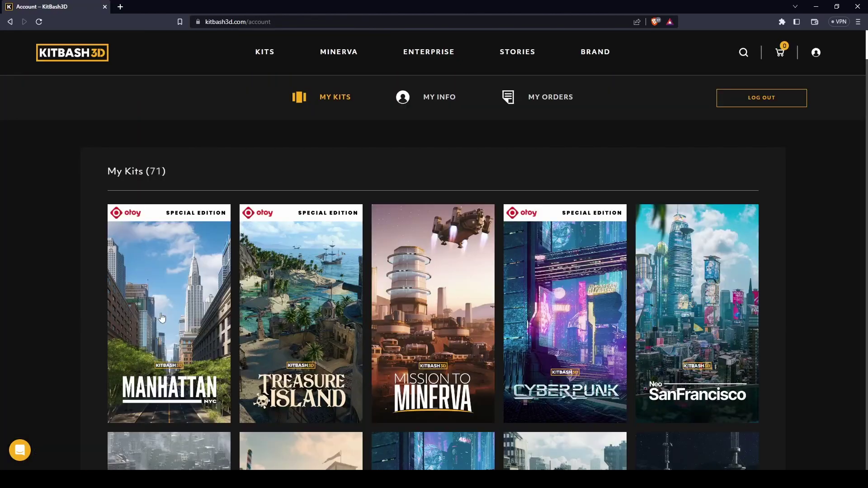
Open the download options of the owned Manhattan kit and choose FBX + OBJ as 3D software with the Native render engine.
click(162, 318)
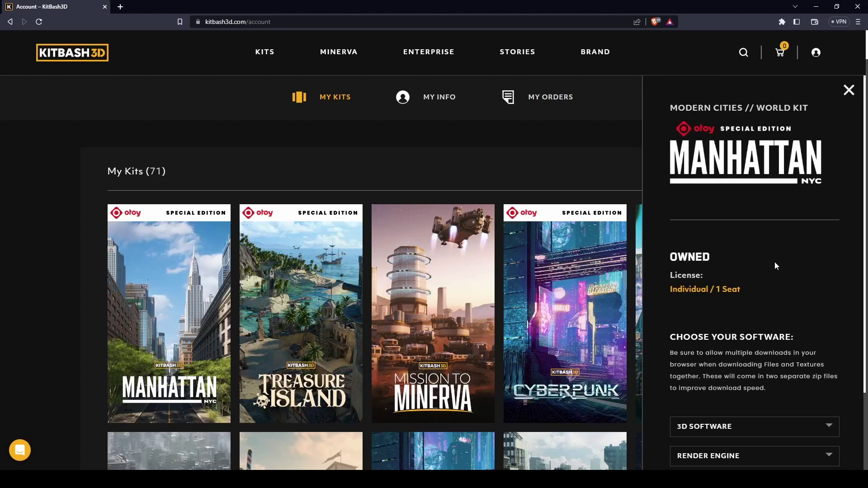
scroll(784, 289, down, 4)
click(723, 272)
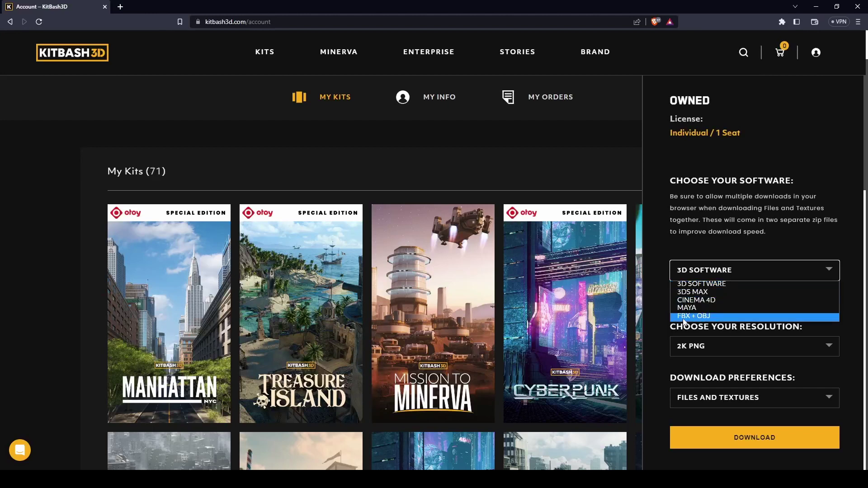
click(699, 317)
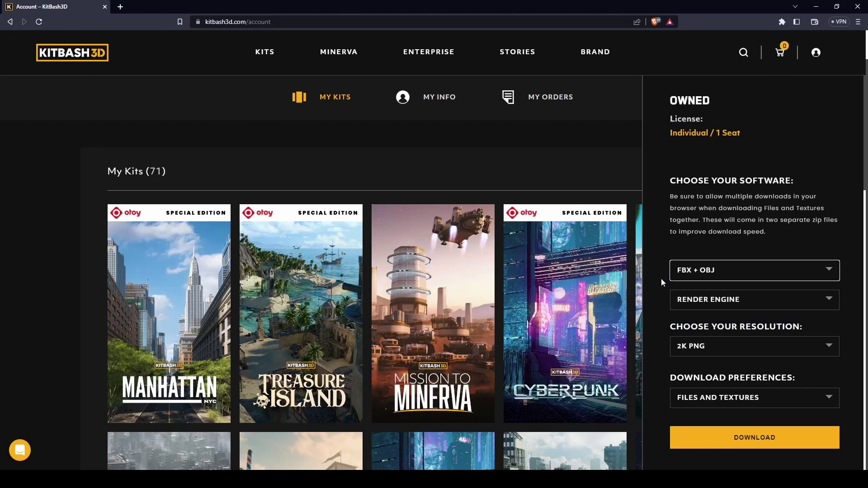
click(699, 309)
click(701, 322)
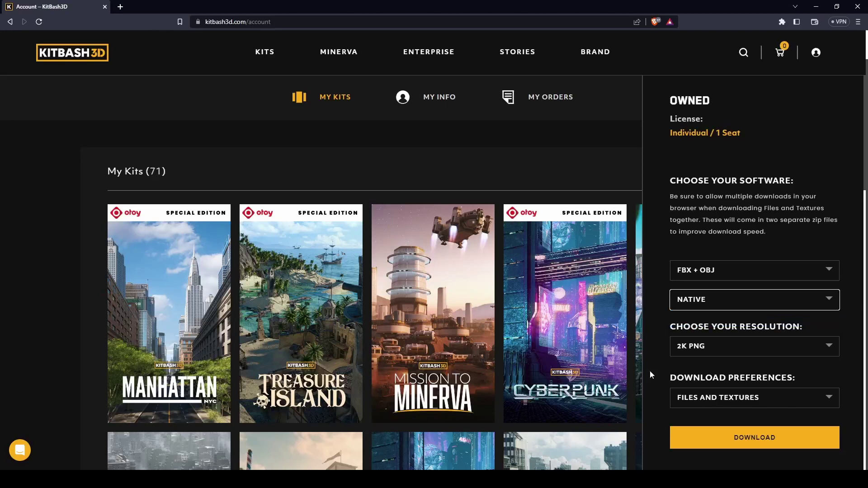
Choose the 4K PNG texture resolution and limit the kit download to Textures.
click(684, 349)
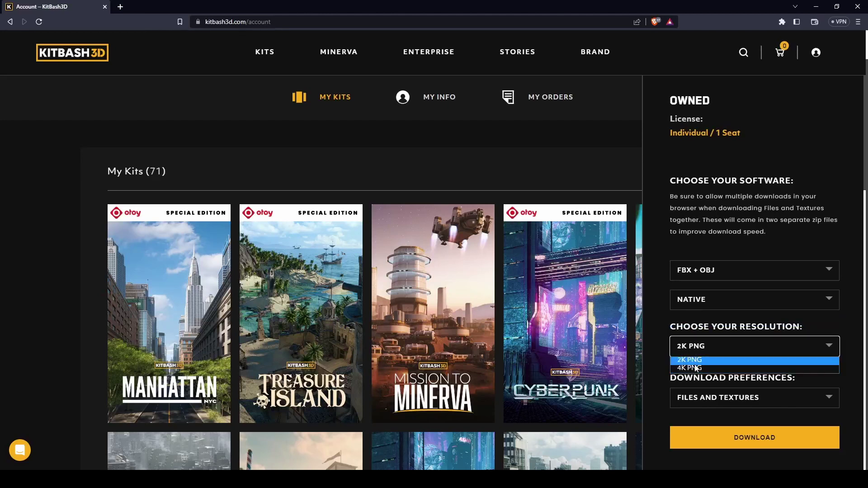
click(695, 349)
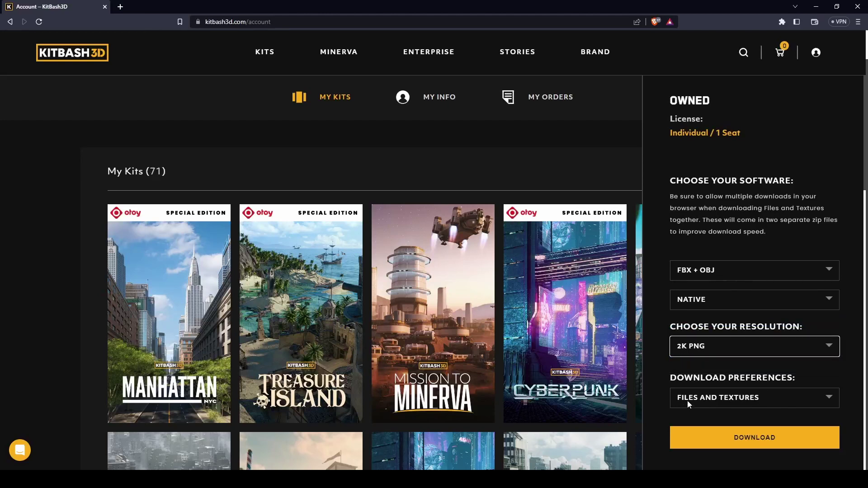
click(708, 349)
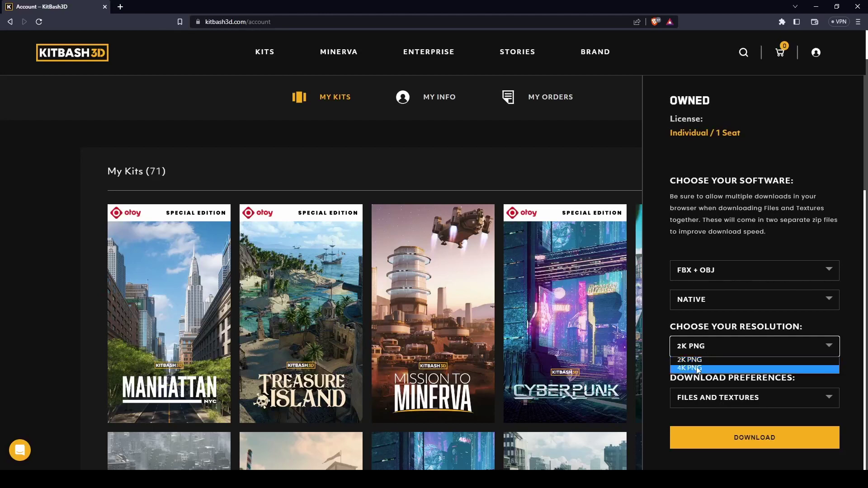
click(698, 370)
click(706, 399)
click(698, 427)
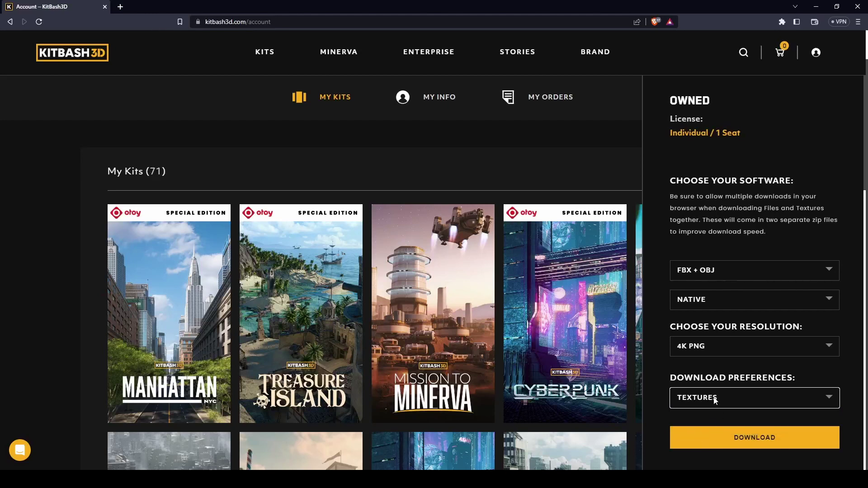
Switch to File Explorer and examine the model files in FBX-OBJ and the texture archives in the Manhattan-OtoySE folder.
key(alt+Tab)
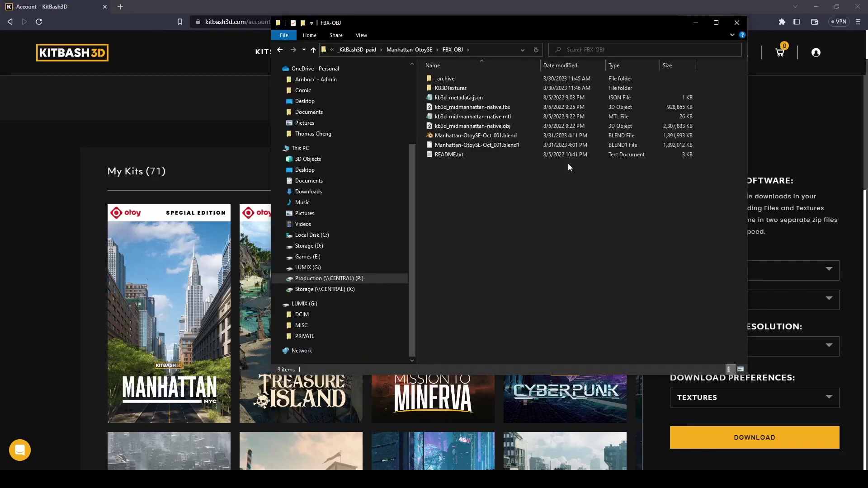
drag(517, 30, 353, 85)
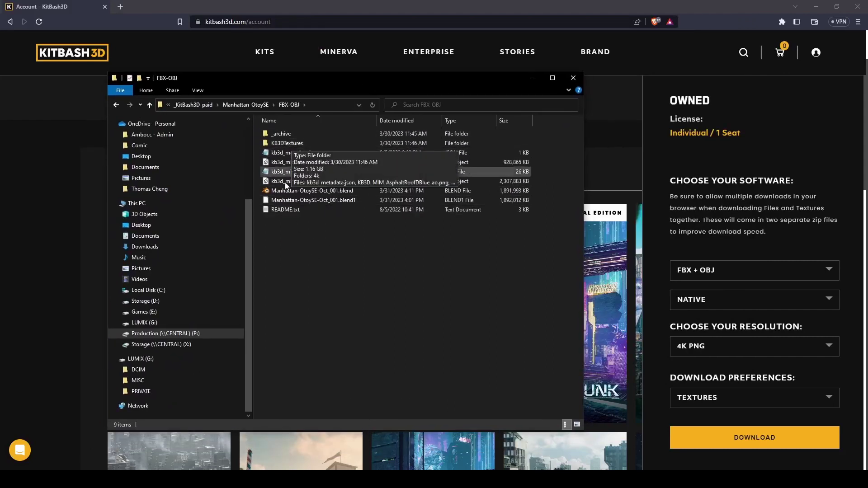
click(338, 202)
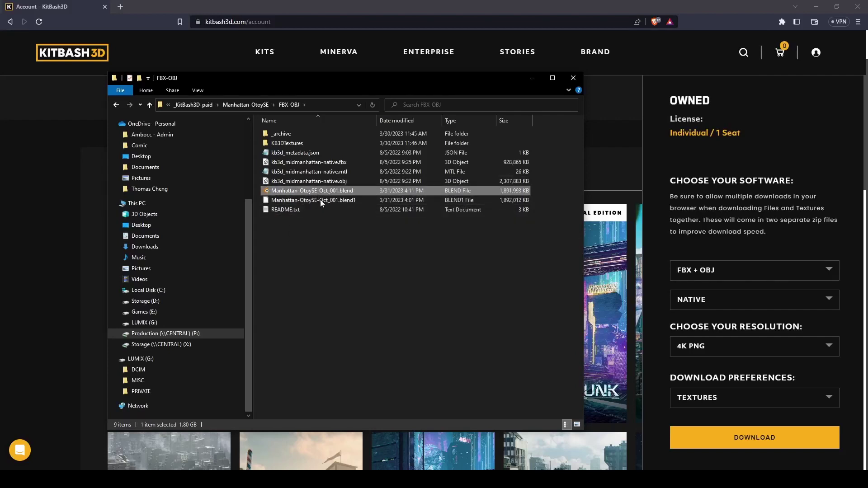
key(alt+Up)
click(303, 154)
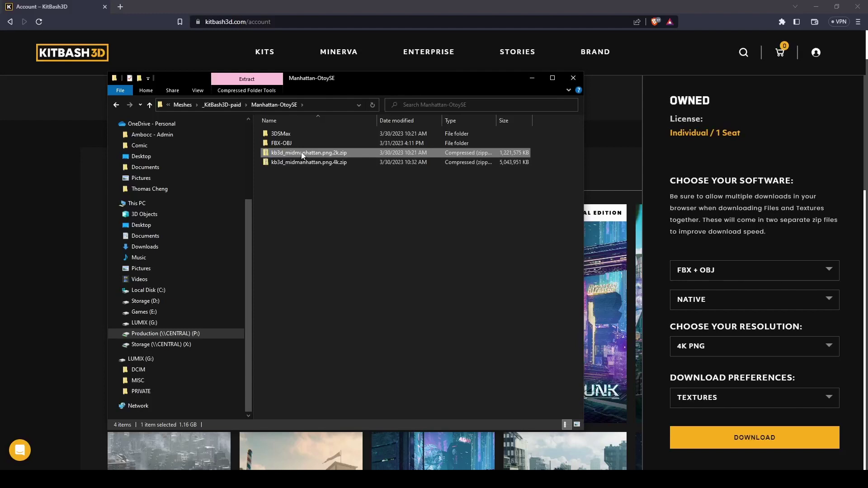
Open the KB3DTextures folder inside FBX-OBJ and look over the extracted PNG texture files.
double_click(281, 143)
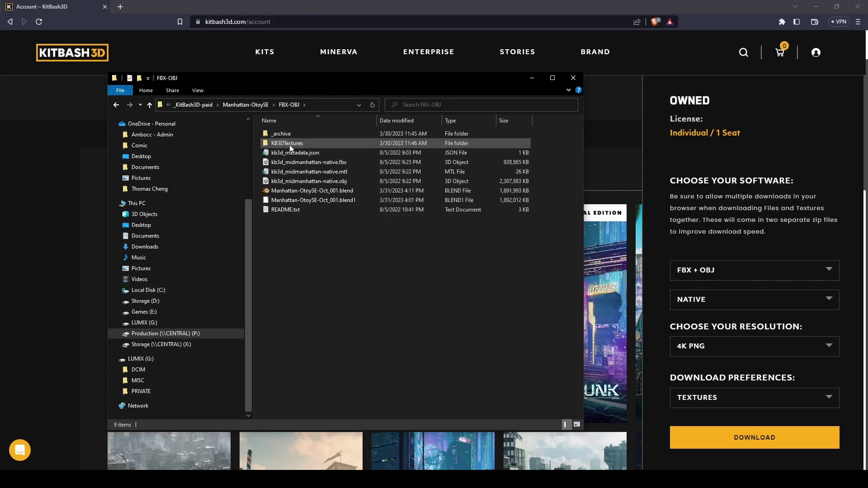
double_click(294, 144)
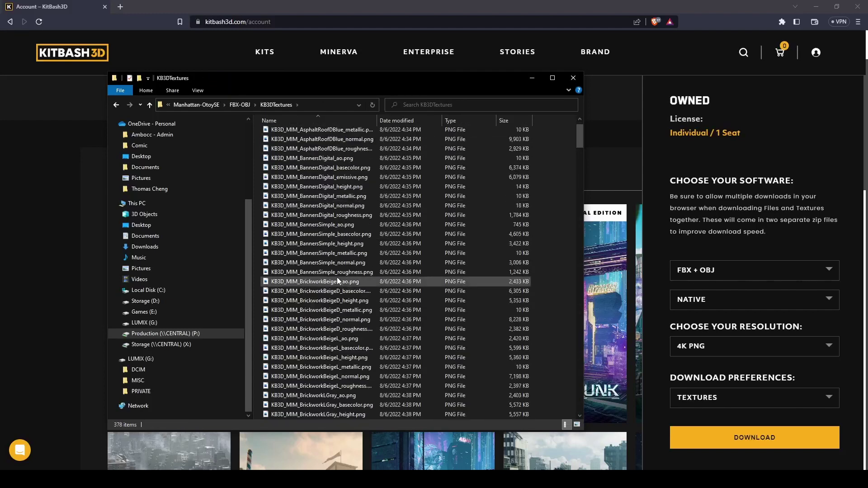
scroll(337, 280, down, 20)
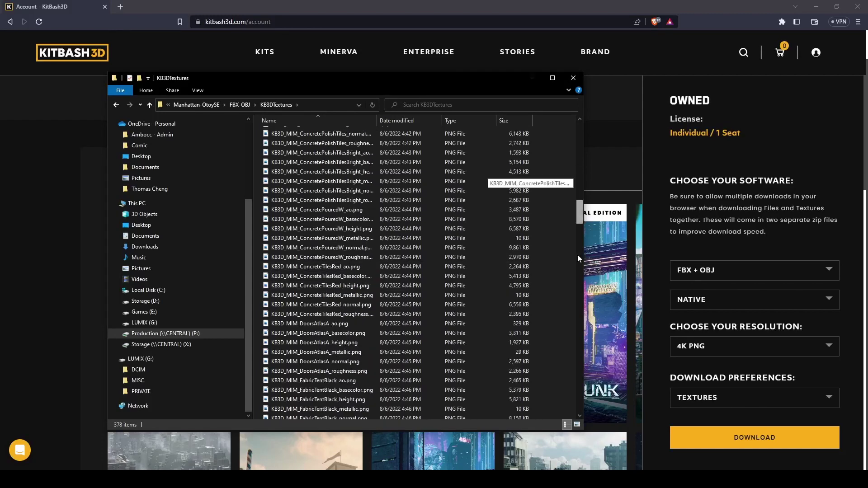
scroll(577, 254, down, 10)
scroll(577, 254, up, 10)
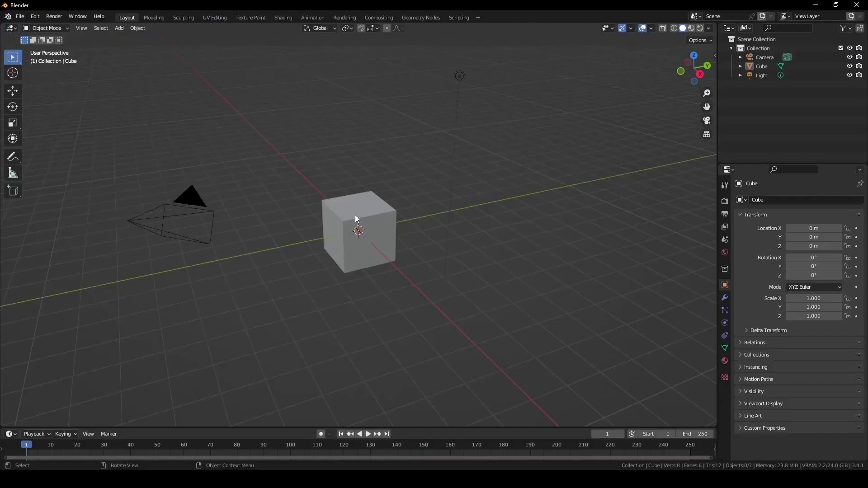
Delete the default camera, cube and light, and set the render engine to Cycles.
drag(756, 55, 761, 81)
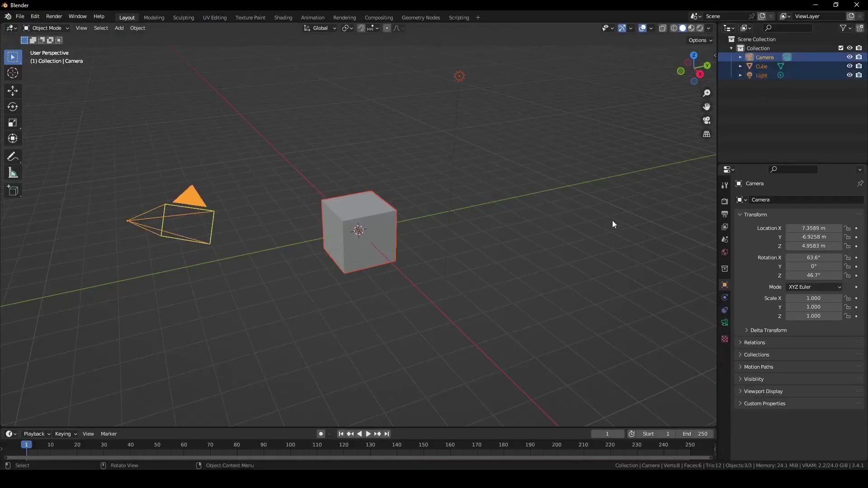
key(Delete)
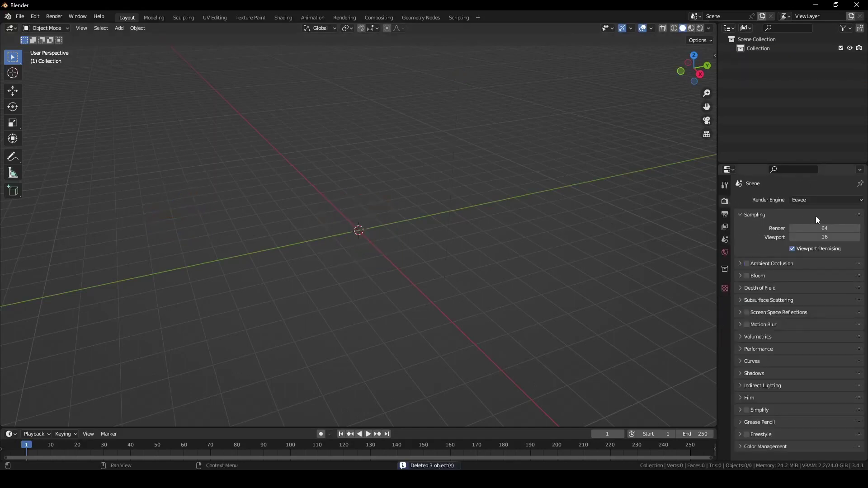
click(805, 200)
click(803, 231)
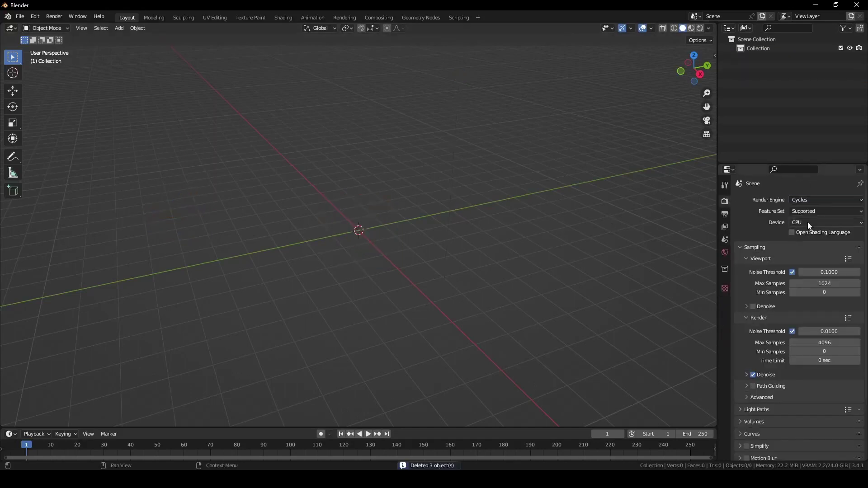
Set the scene's Color Management view transform to Standard.
scroll(814, 334, down, 4)
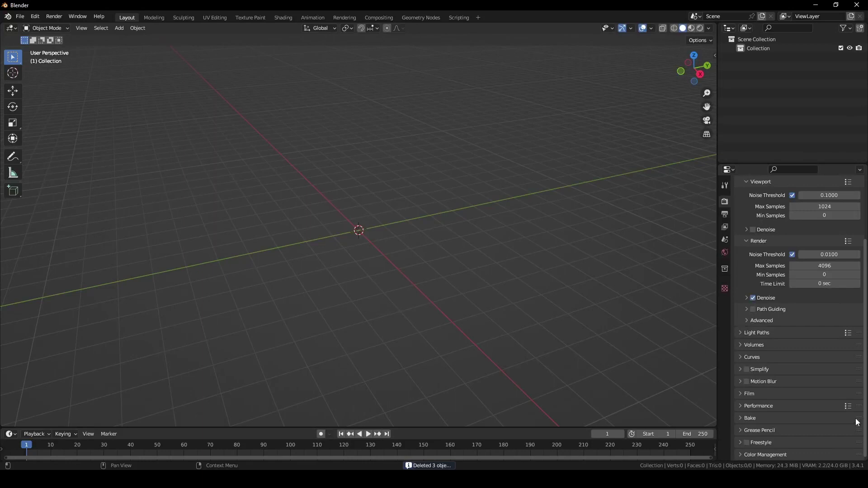
click(742, 454)
scroll(799, 400, down, 4)
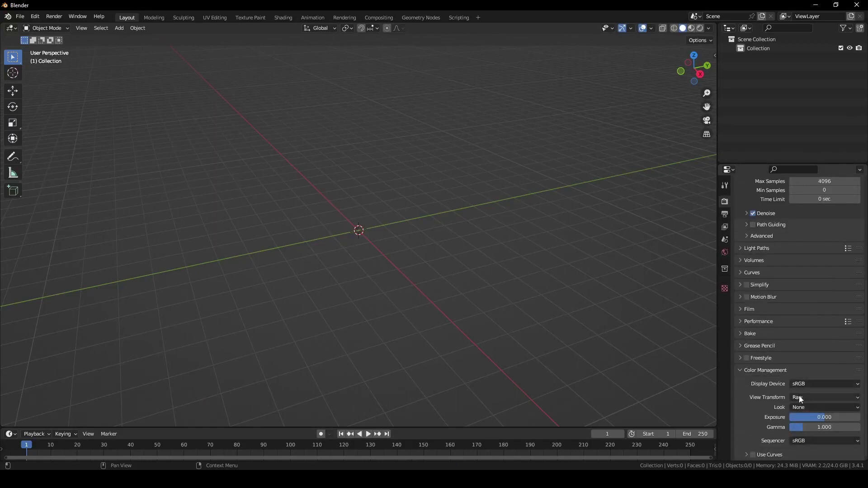
click(801, 399)
click(800, 407)
Import kb3d_midmanhattan-native.obj from the FBX-OBJ folder as Wavefront OBJ with the default options, and deselect the imported objects.
click(20, 16)
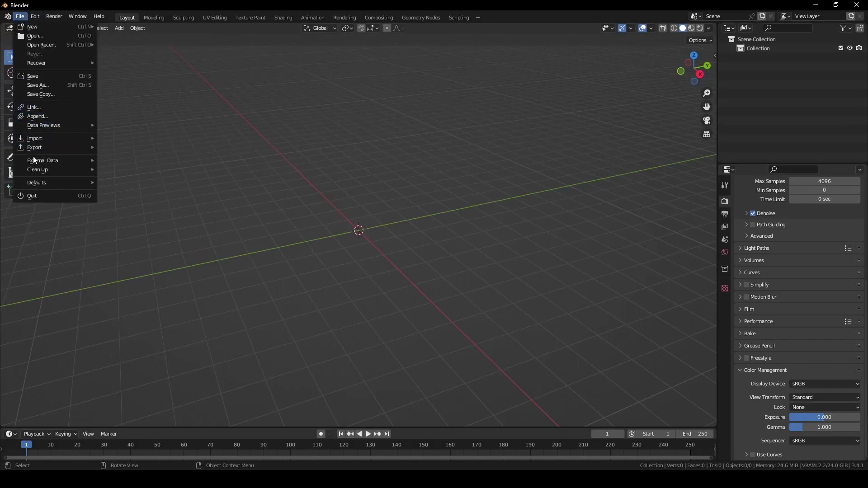
mouse_move(43, 138)
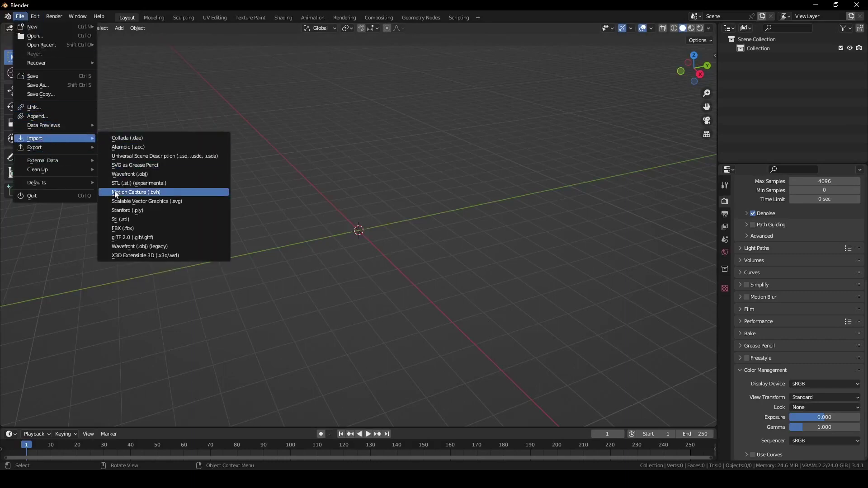
click(130, 174)
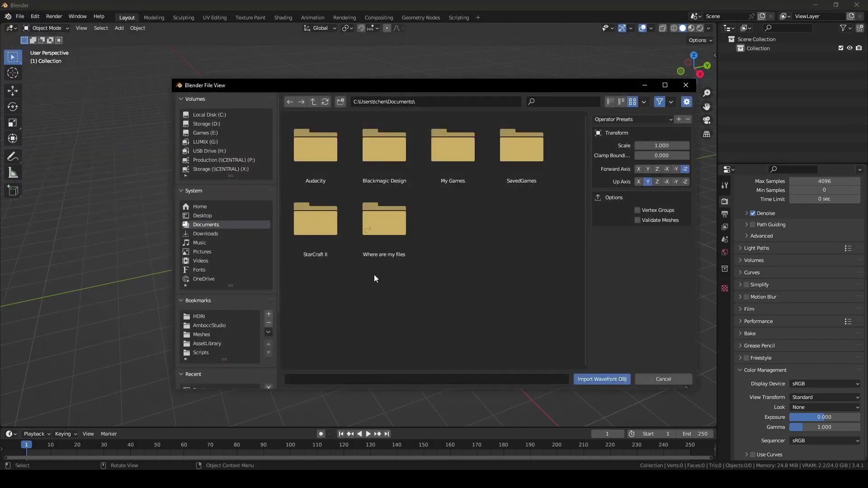
scroll(214, 294, down, 5)
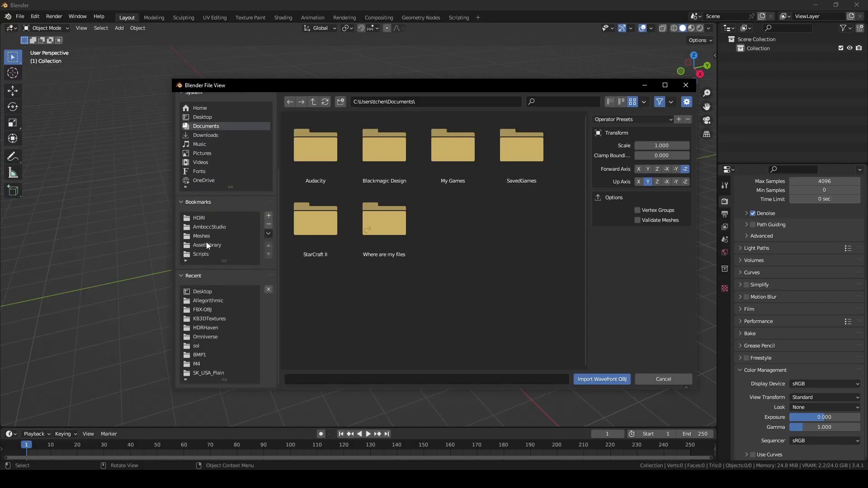
click(203, 310)
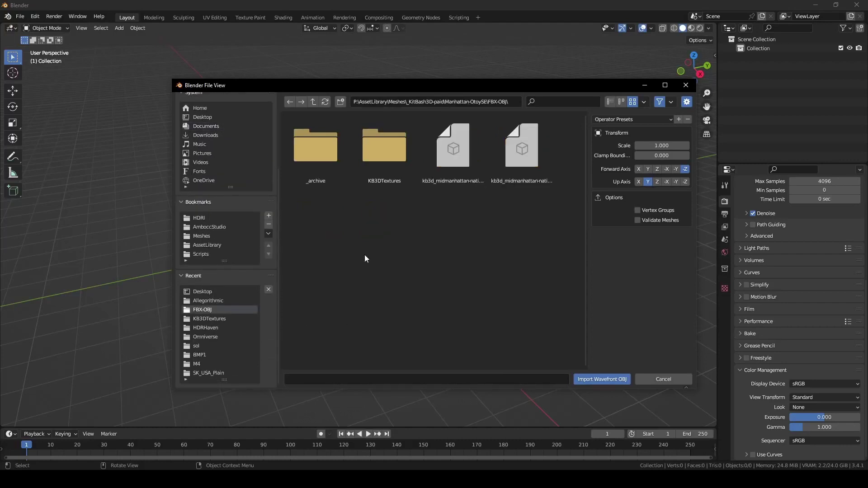
click(622, 102)
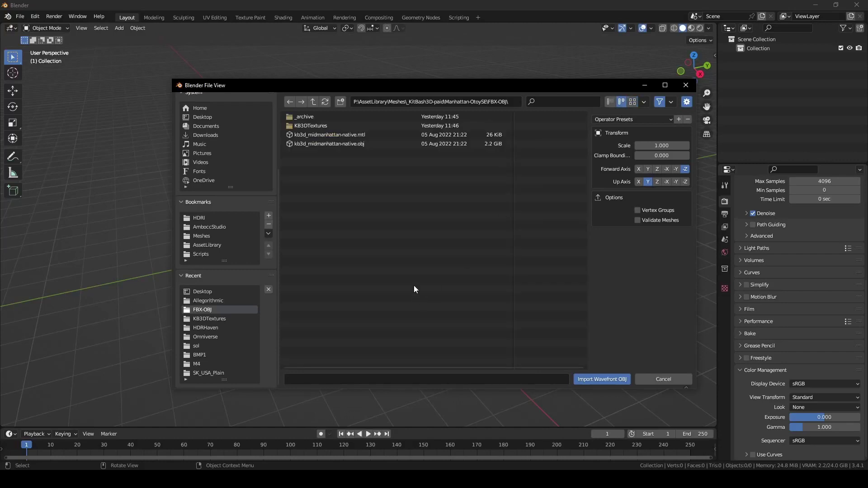
click(329, 144)
click(602, 379)
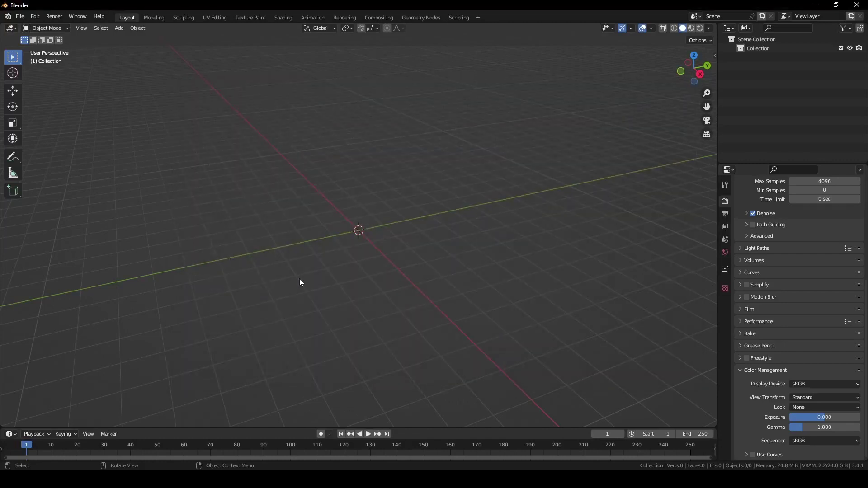
click(413, 349)
scroll(358, 299, up, 10)
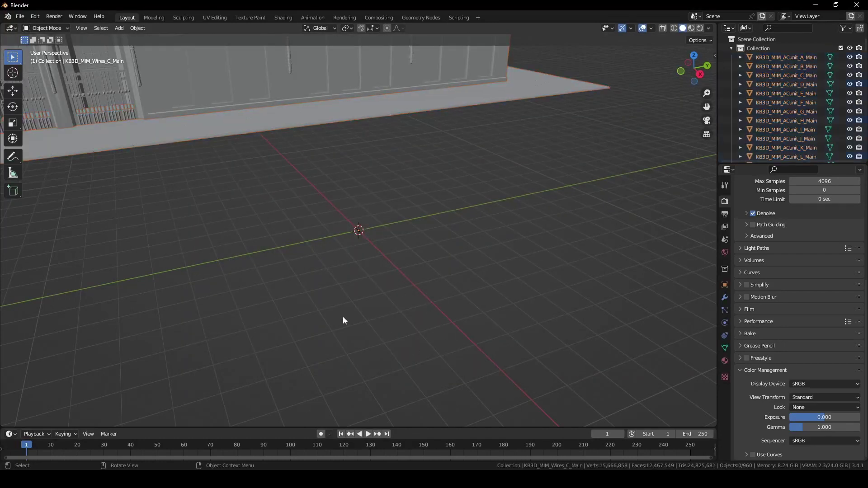
Set the 3D viewport's clip end to 10000 m so distant buildings of the imported kit are displayed.
scroll(390, 279, down, 15)
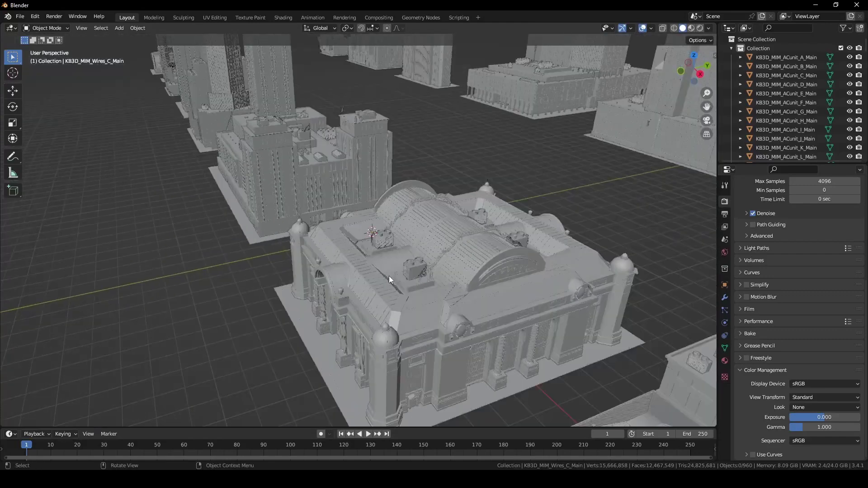
middle_drag(371, 278, 459, 310)
scroll(422, 289, down, 3)
key(n)
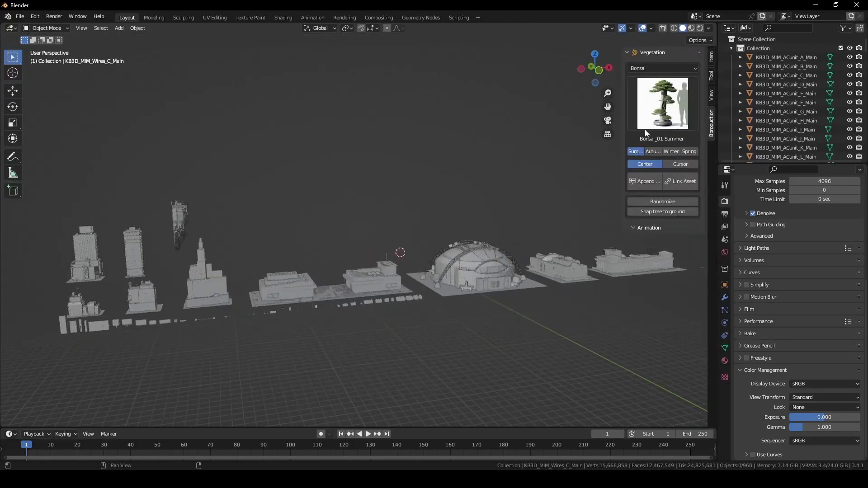
click(711, 77)
click(712, 96)
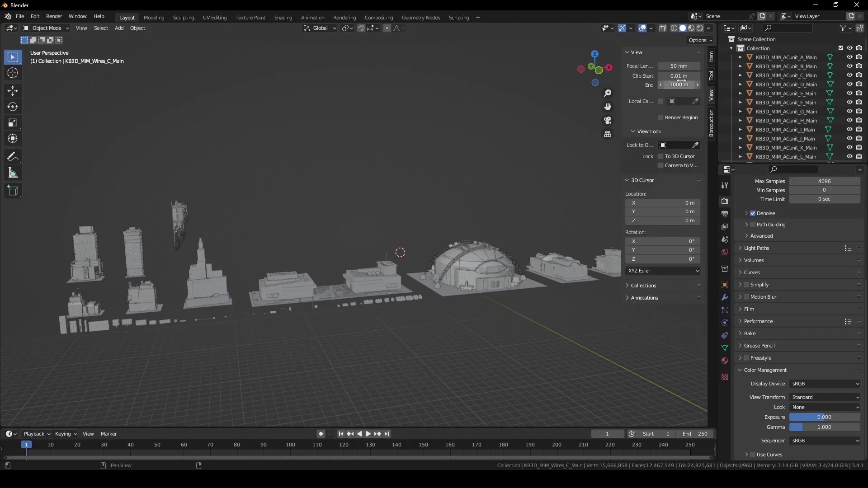
click(678, 84)
click(671, 85)
text(0)
key(Return)
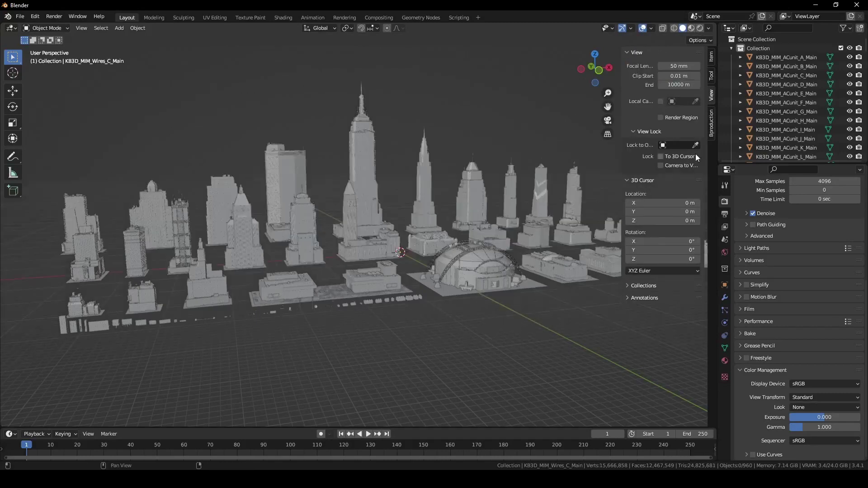
key(n)
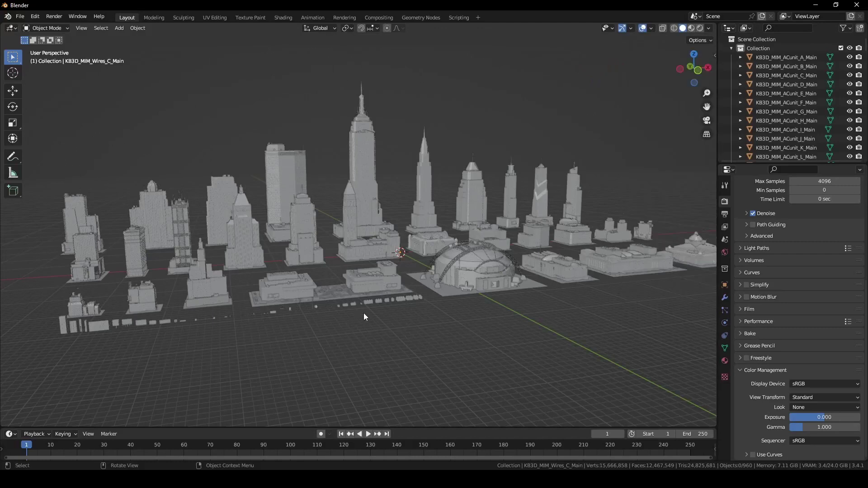
Split the 3D viewport into two side-by-side areas, make the second one a Shader Editor, and hide its sidebar.
middle_drag(363, 312, 373, 329)
scroll(375, 328, down, 3)
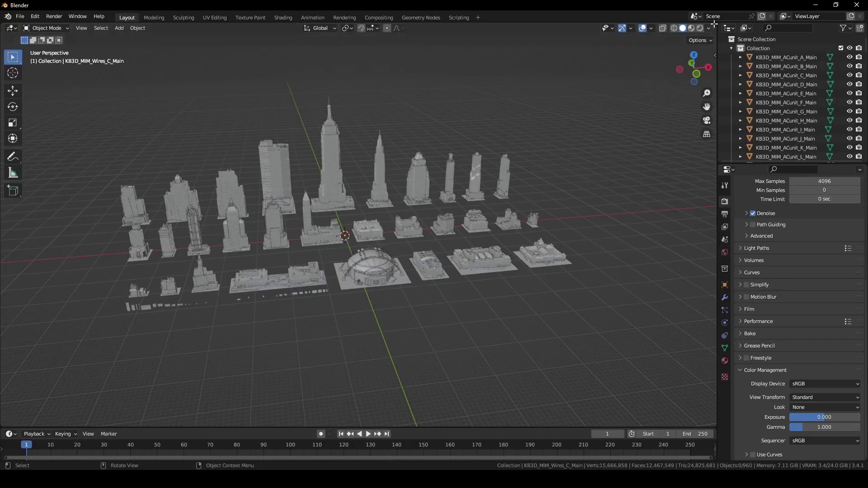
drag(717, 22, 398, 27)
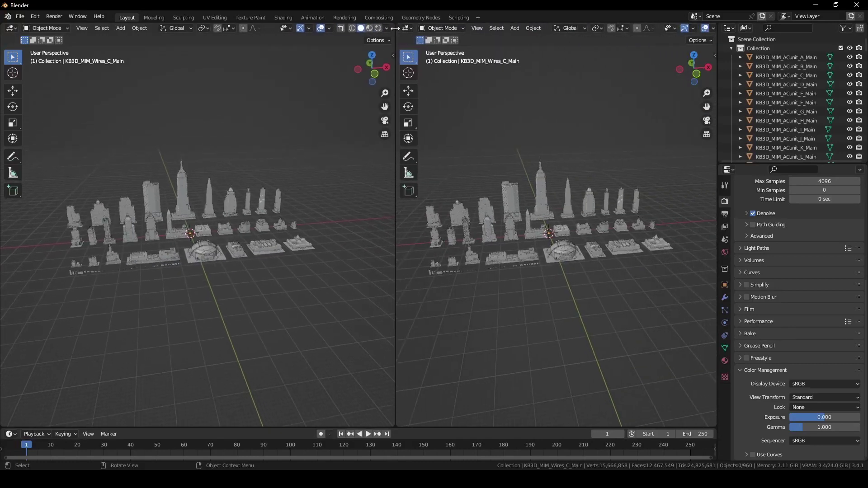
click(407, 29)
click(440, 114)
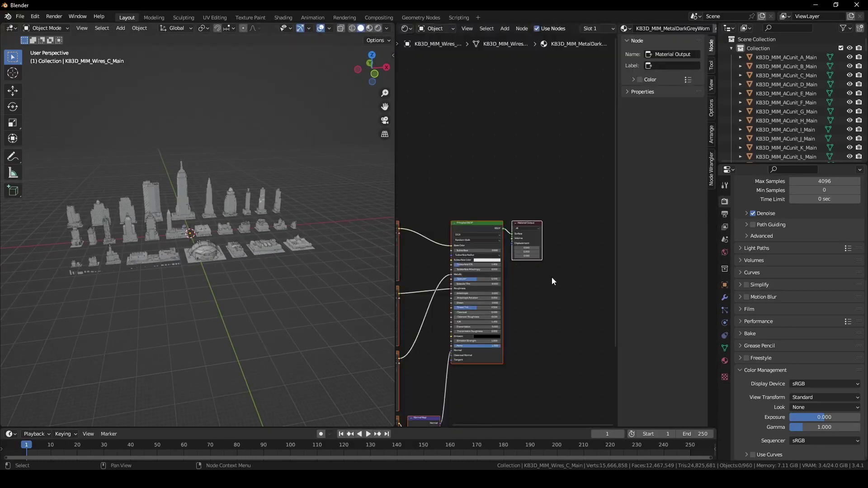
key(n)
middle_drag(586, 292, 647, 185)
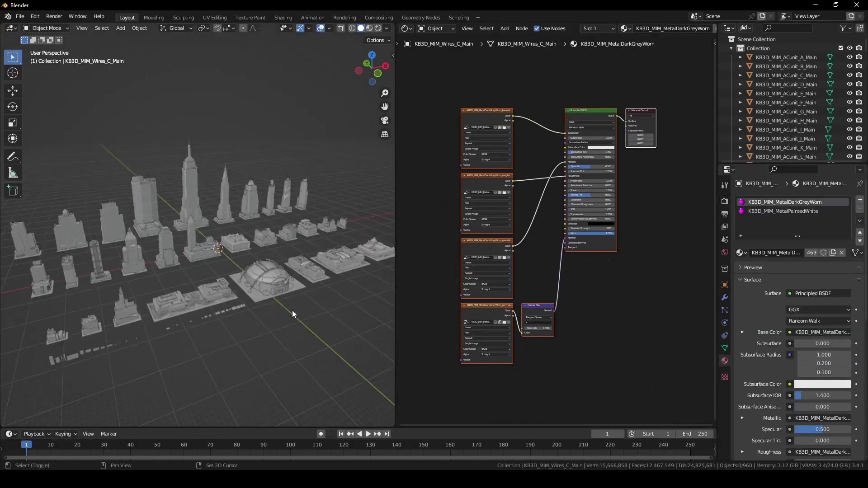
Add a mesh plane and scale it up until it extends beneath all the buildings as a ground surface.
key(shift+a)
mouse_move(288, 286)
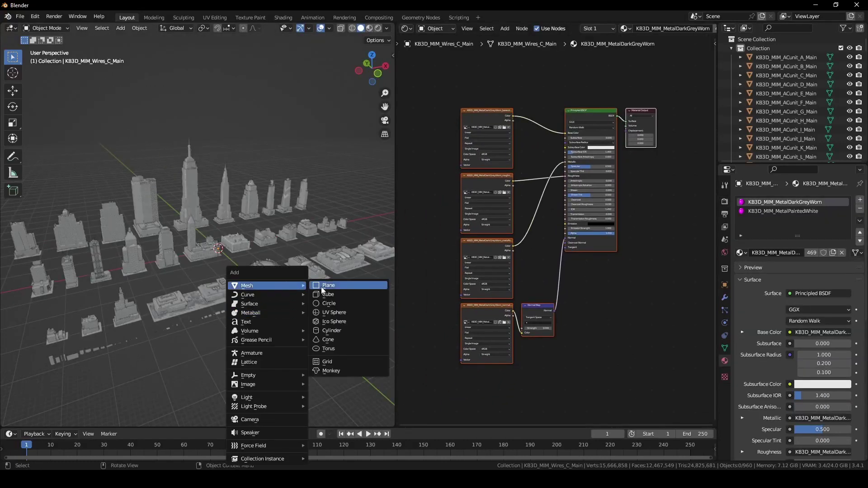
key(Return)
key(s)
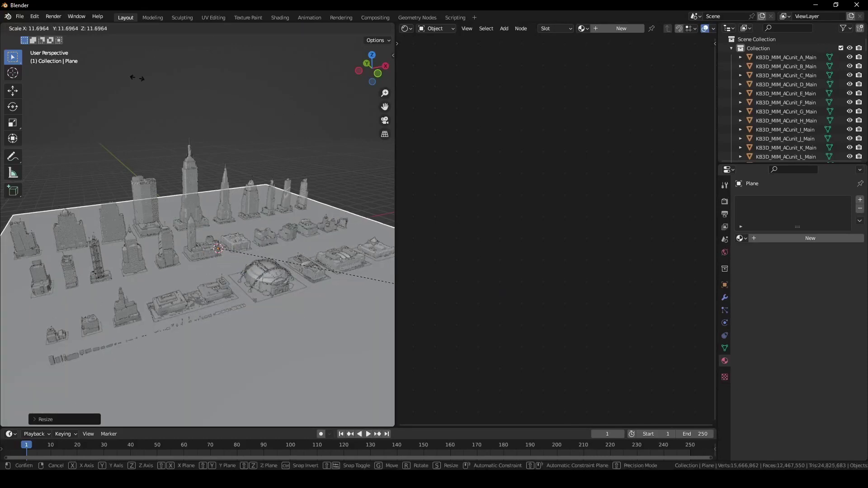
click(111, 100)
click(329, 345)
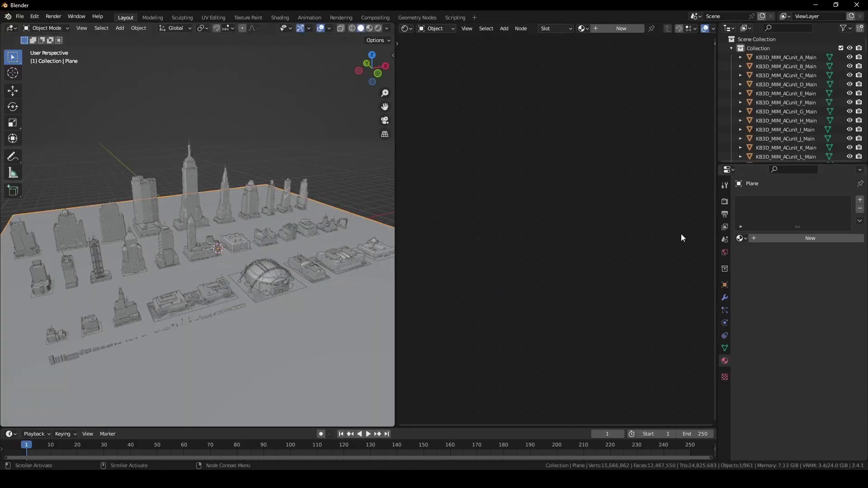
Create a new material on the ground plane and name it GND.
click(742, 238)
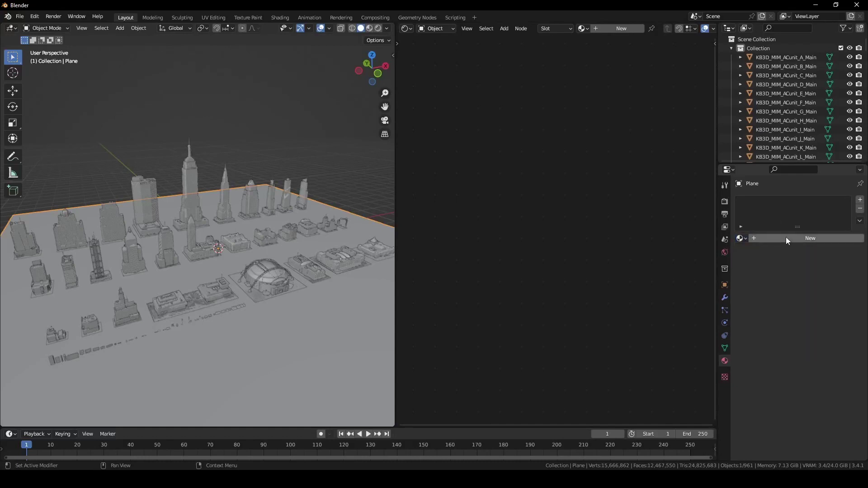
click(782, 239)
double_click(768, 238)
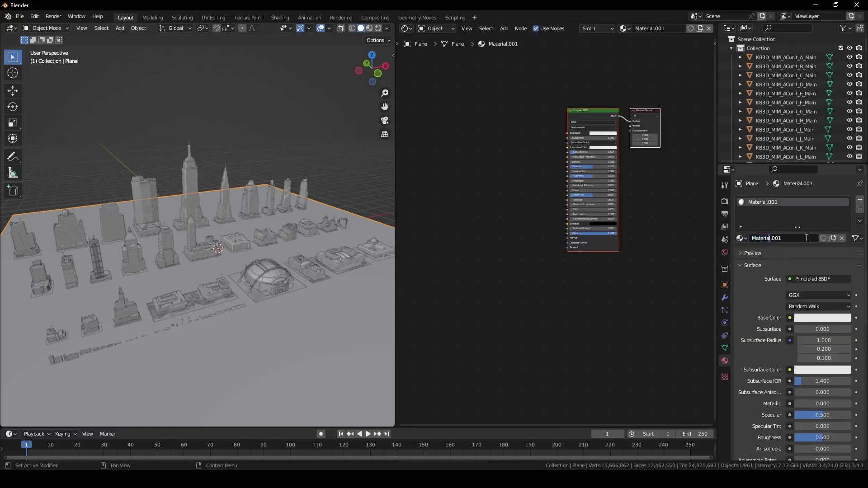
text(GND)
key(Return)
click(522, 336)
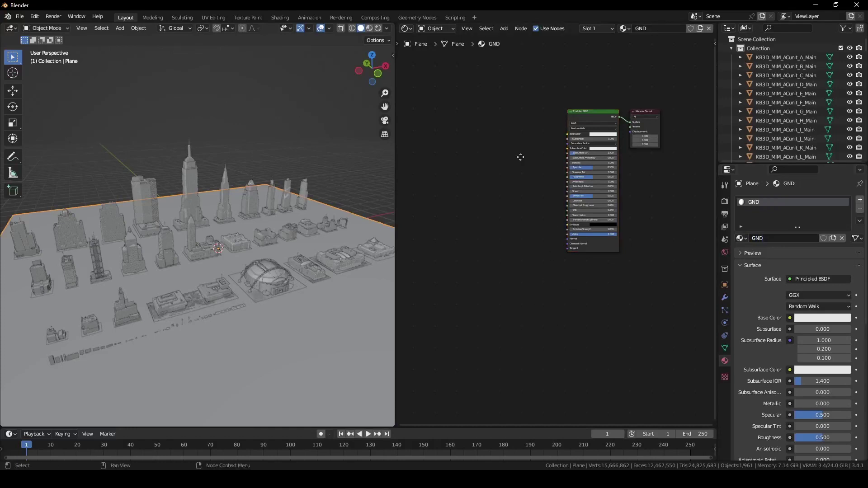
Set the GND material's Principled BSDF roughness to 0 and its base color to black.
scroll(553, 234, up, 7)
middle_drag(519, 157, 507, 210)
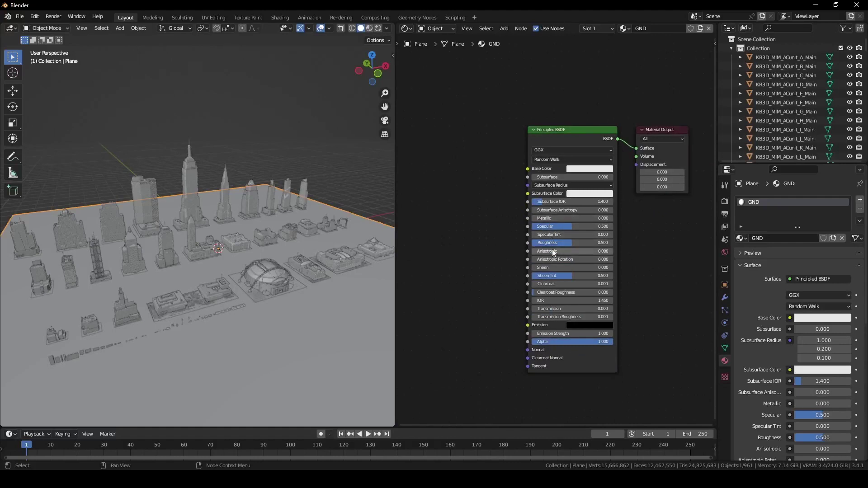
mouse_move(555, 220)
mouse_down()
mouse_move(637, 220)
mouse_move(555, 220)
mouse_up()
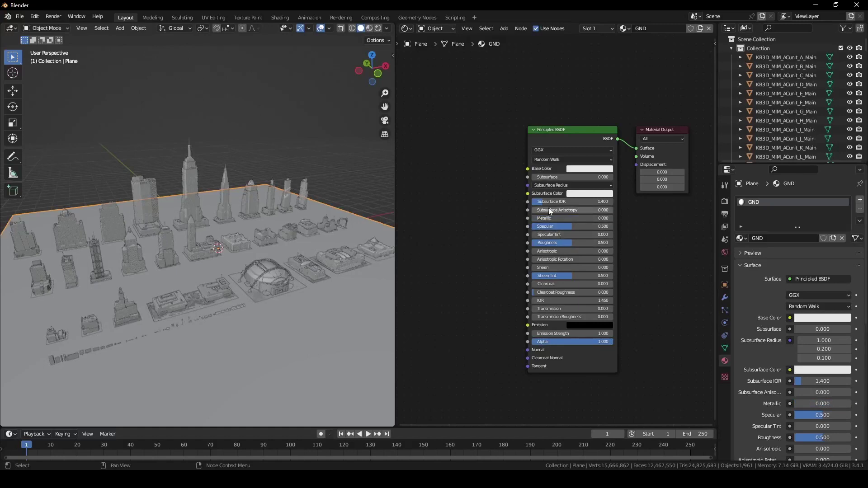
click(585, 169)
drag(630, 66, 630, 112)
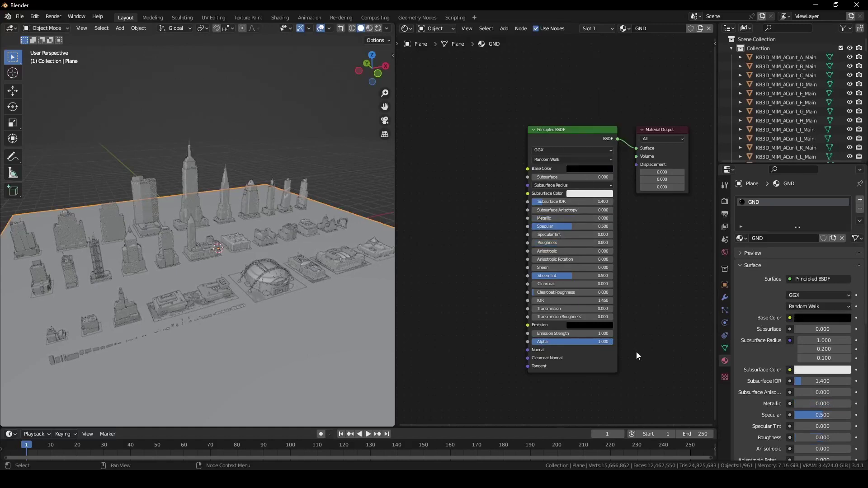
Look through the scene's material list for entries without textures and assign KB3D_MIM_GlassBlack to the plane.
click(746, 237)
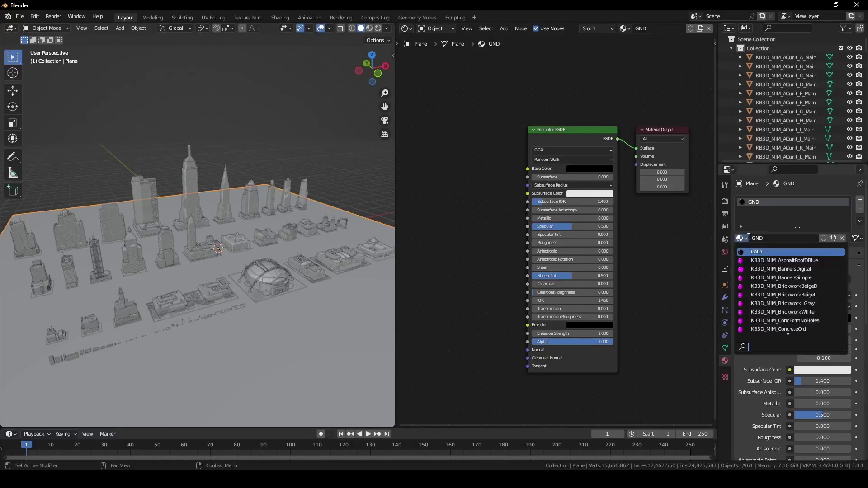
scroll(759, 299, down, 20)
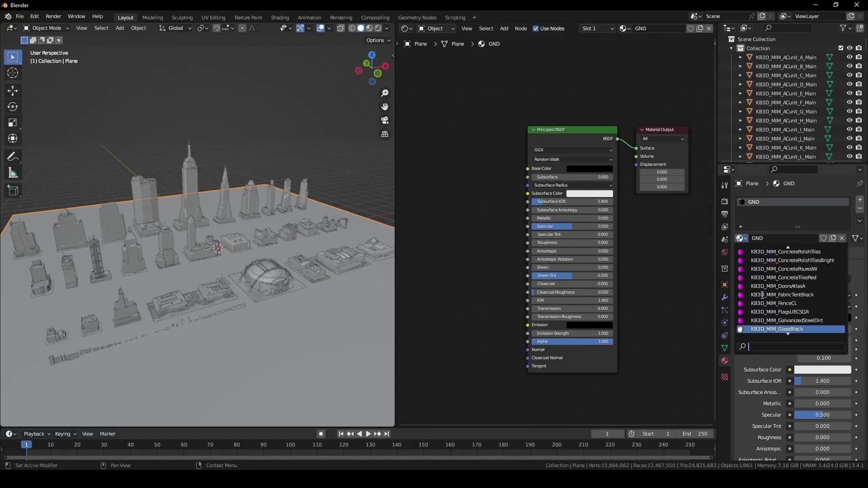
scroll(763, 295, up, 9)
scroll(763, 294, down, 5)
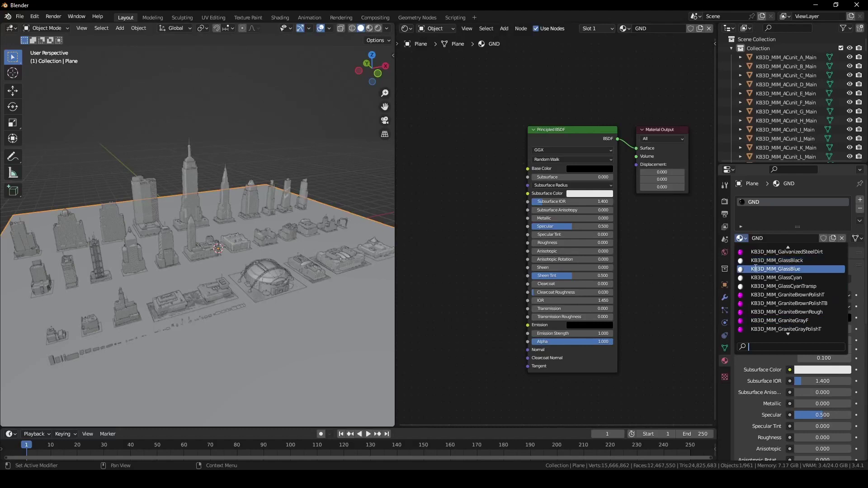
scroll(763, 299, down, 10)
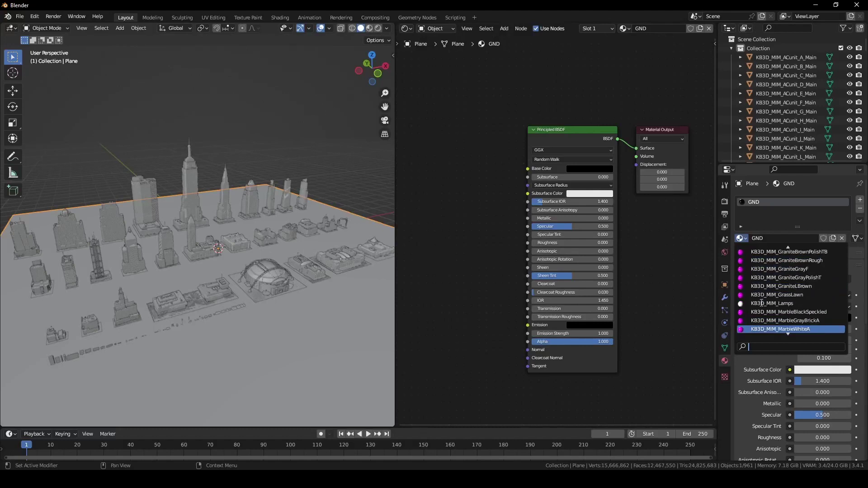
scroll(770, 334, down, 6)
scroll(770, 334, down, 15)
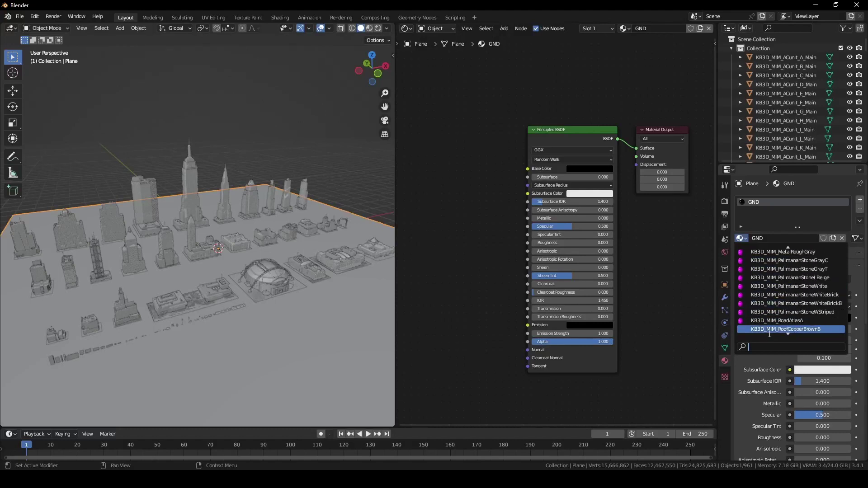
scroll(769, 334, up, 18)
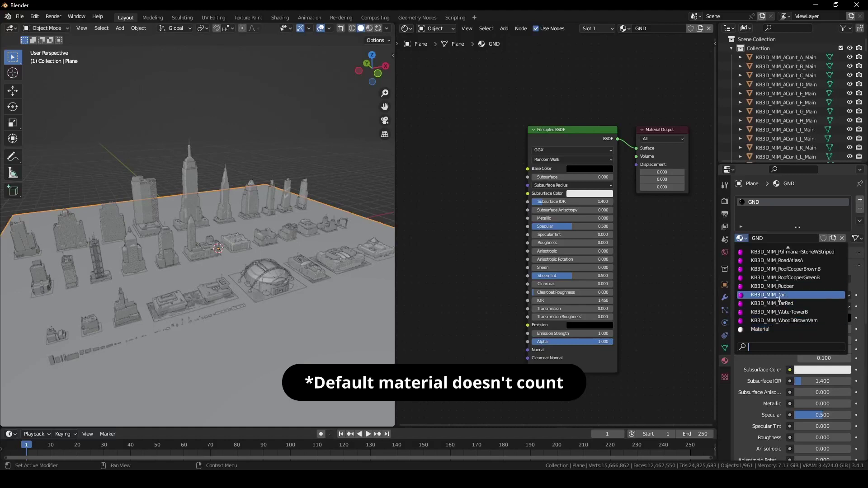
scroll(780, 291, up, 17)
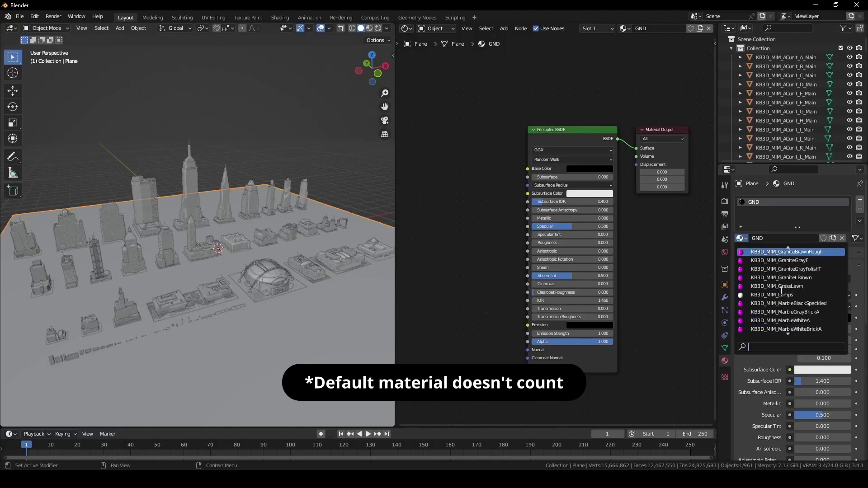
scroll(758, 290, up, 4)
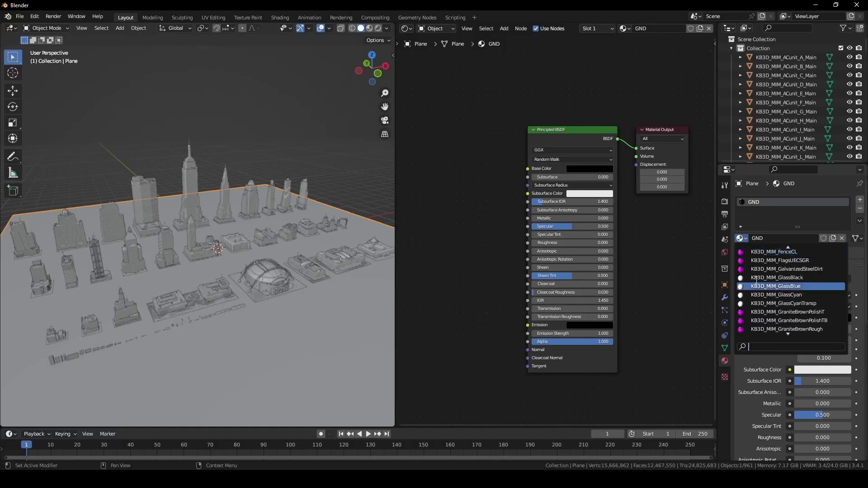
click(759, 281)
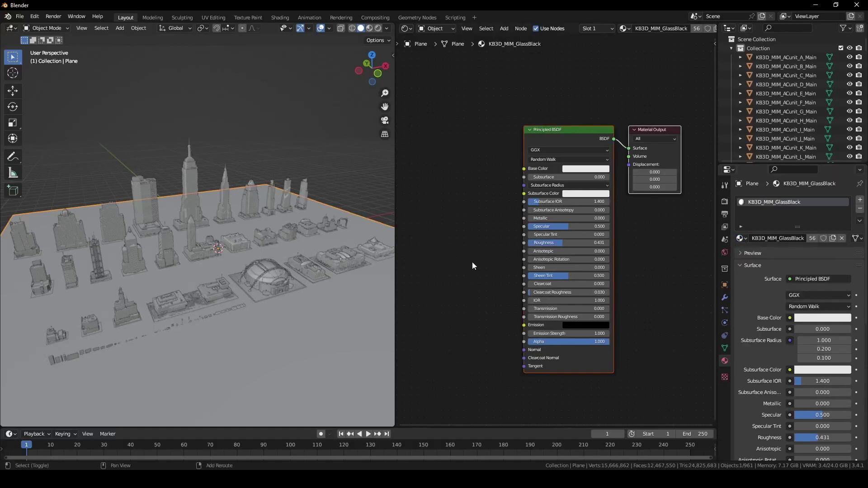
Add an Image Texture node to KB3D_MIM_GlassBlack and place it in the empty space before the Principled BSDF.
middle_drag(472, 262, 512, 238)
scroll(516, 258, down, 2)
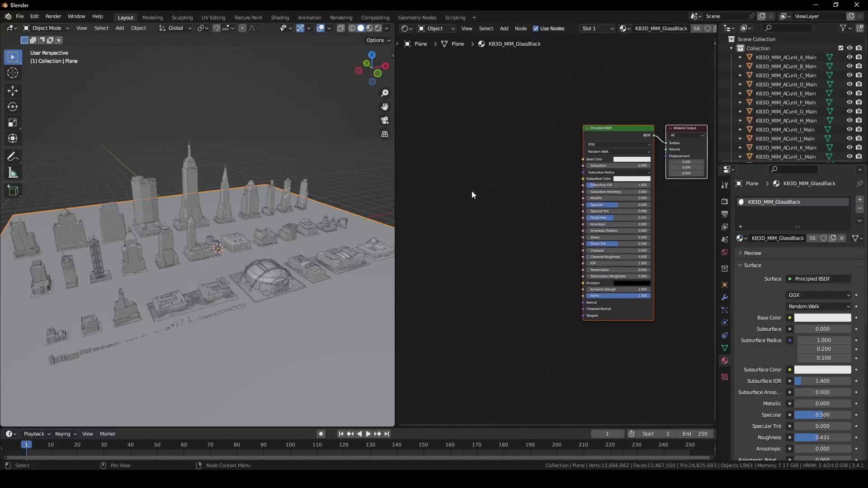
key(shift+a)
mouse_move(462, 186)
key(space)
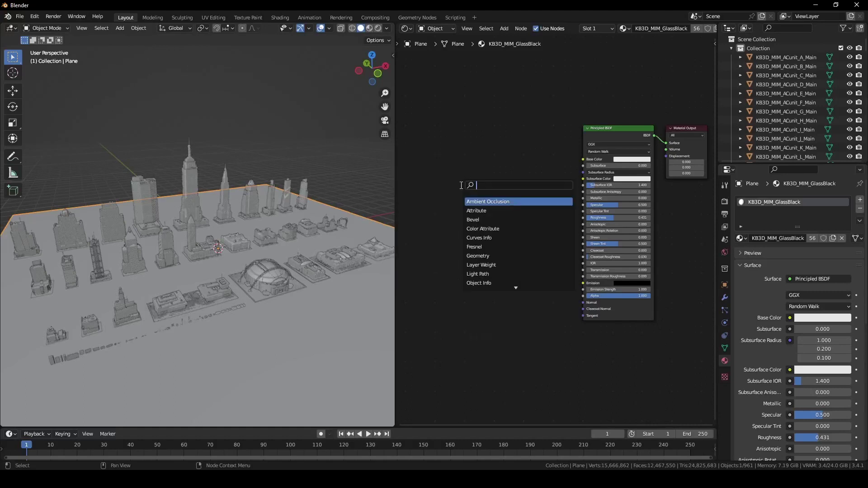
text(image)
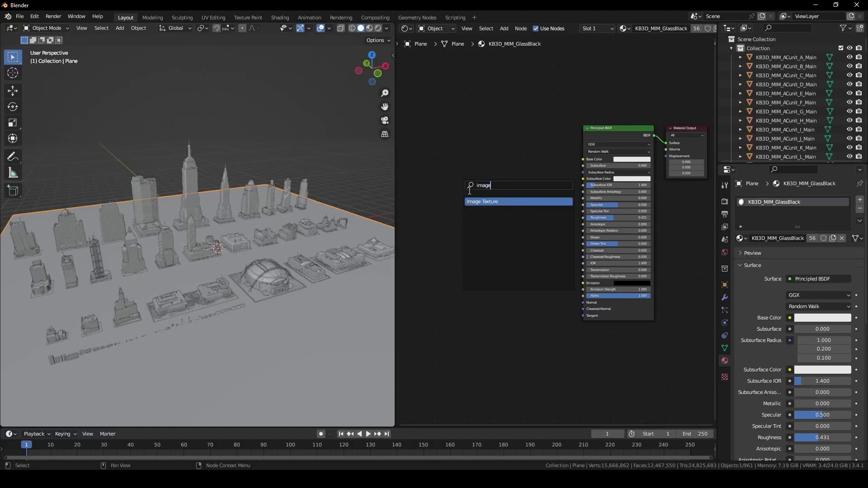
click(482, 201)
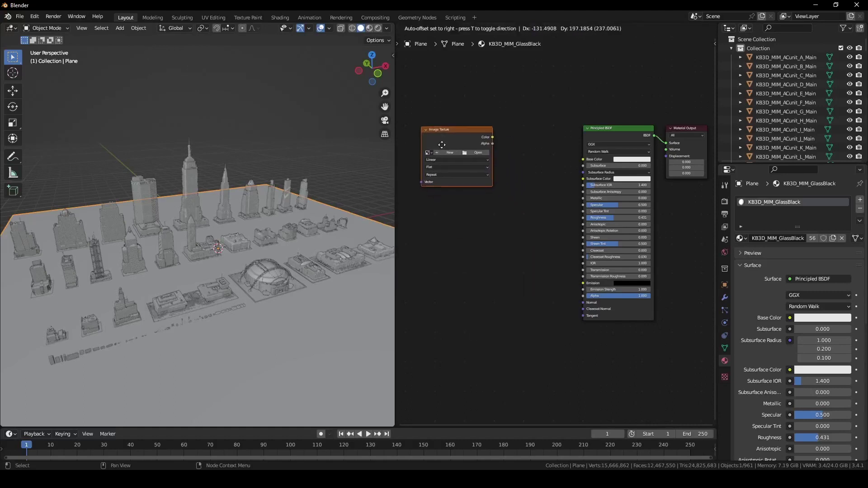
click(454, 223)
drag(454, 130, 454, 107)
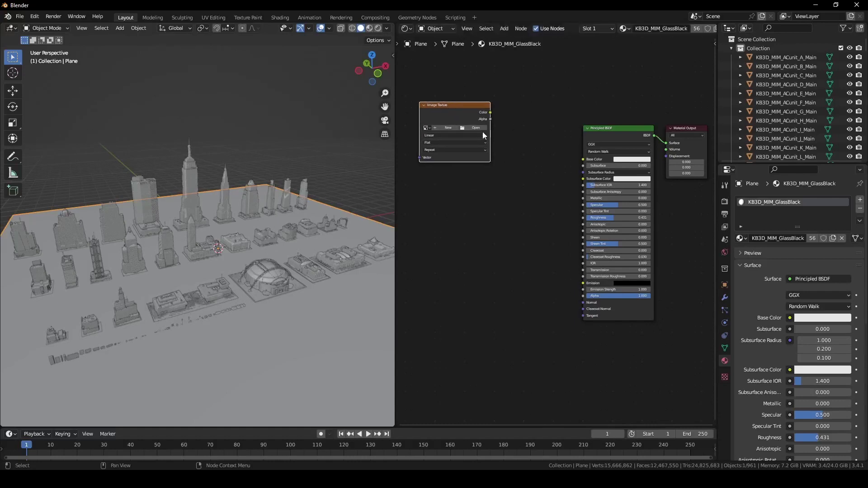
Load KB3D_MIM_GlassBlack_basecolor.png from the KB3DTextures folder into the Image Texture node and connect its color to Base Color.
click(477, 128)
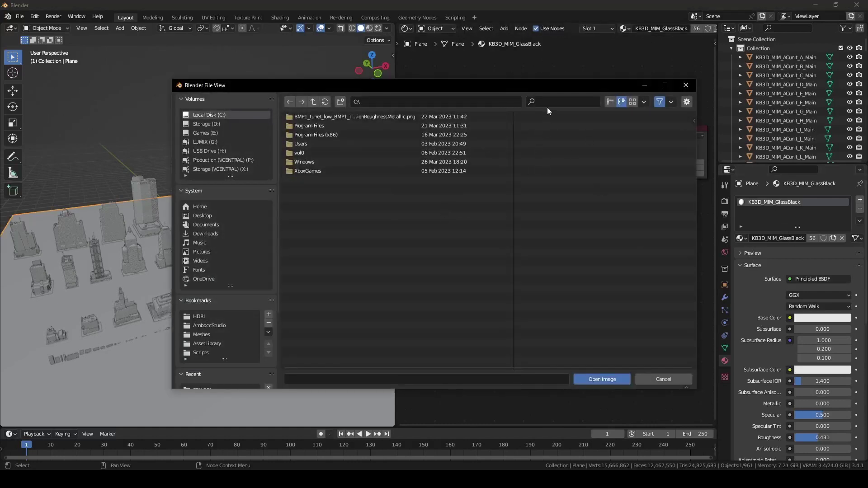
text(ga)
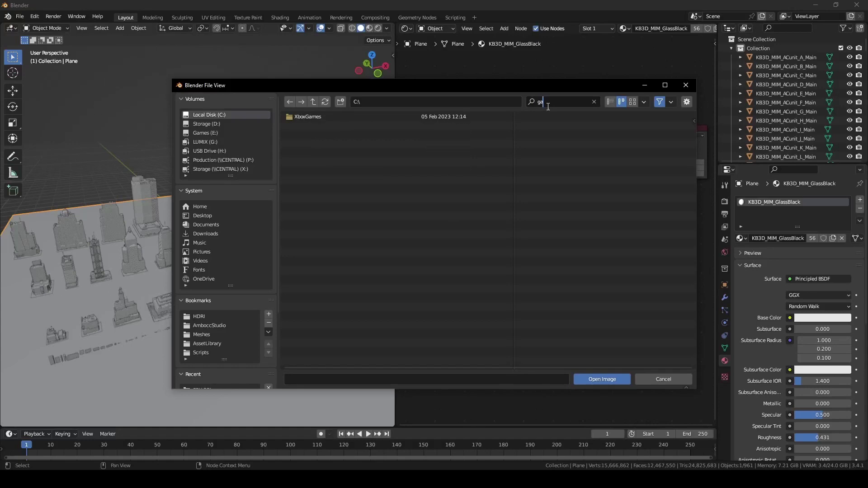
key(Escape)
scroll(210, 334, down, 5)
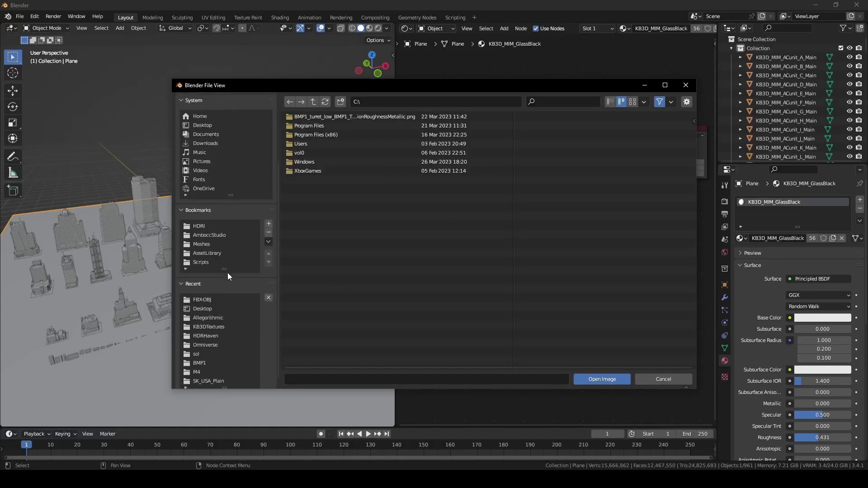
click(204, 293)
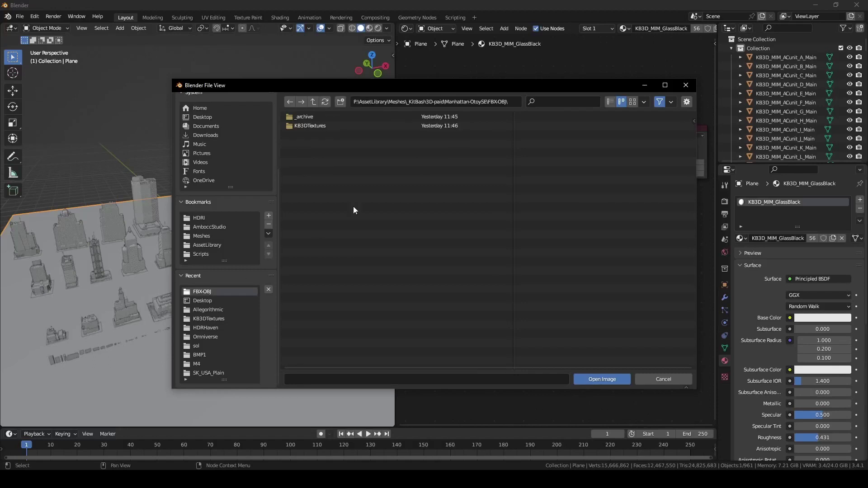
click(300, 125)
click(543, 100)
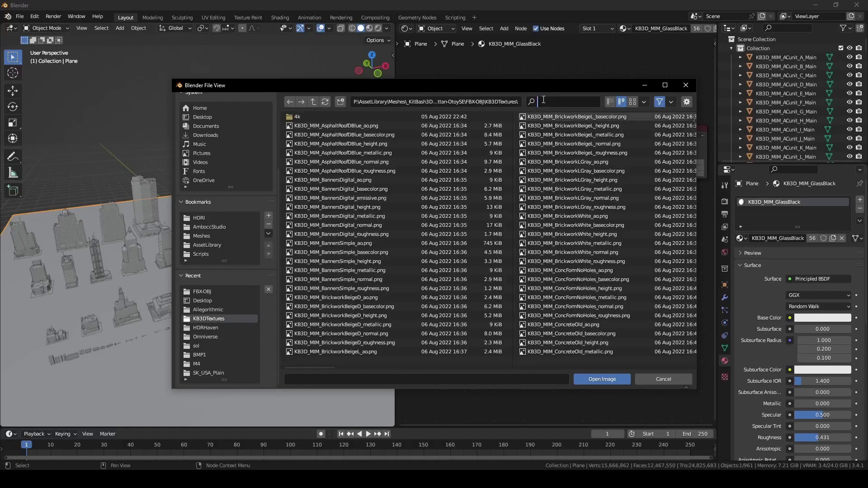
text(glassblack)
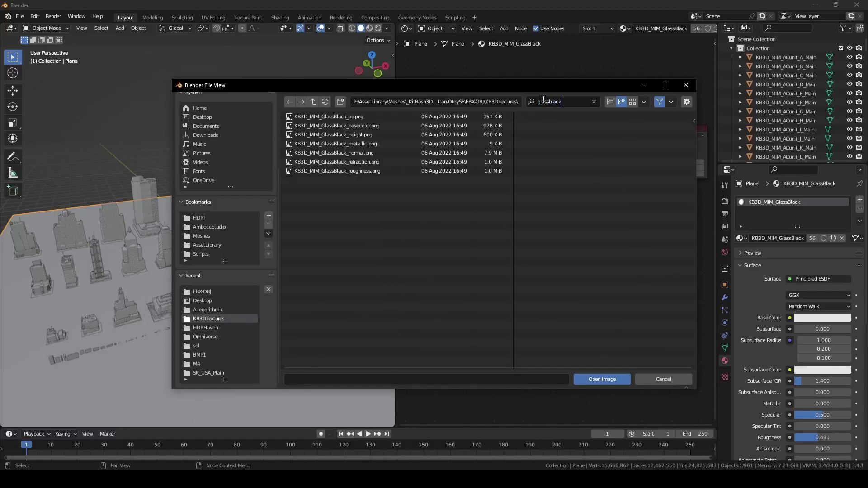
double_click(559, 99)
click(426, 230)
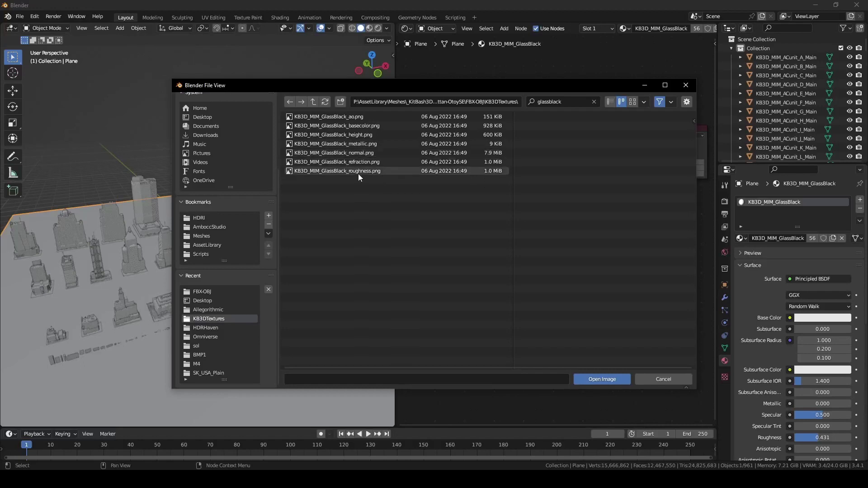
double_click(357, 128)
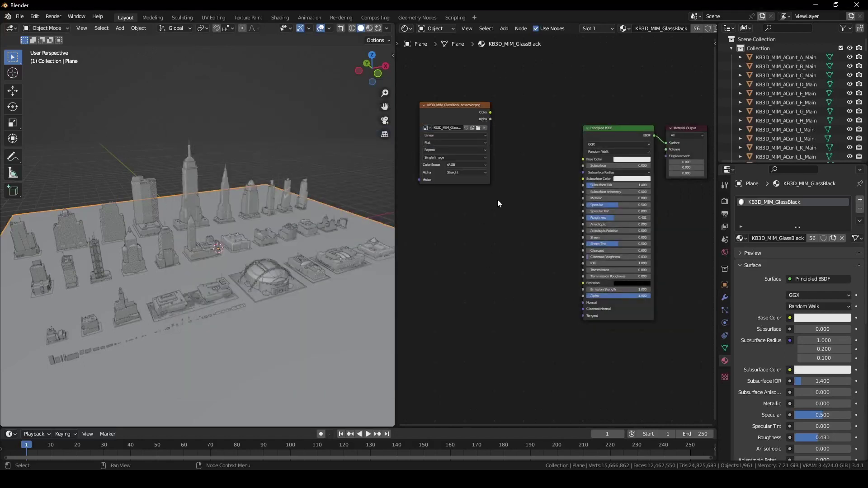
drag(490, 112, 578, 172)
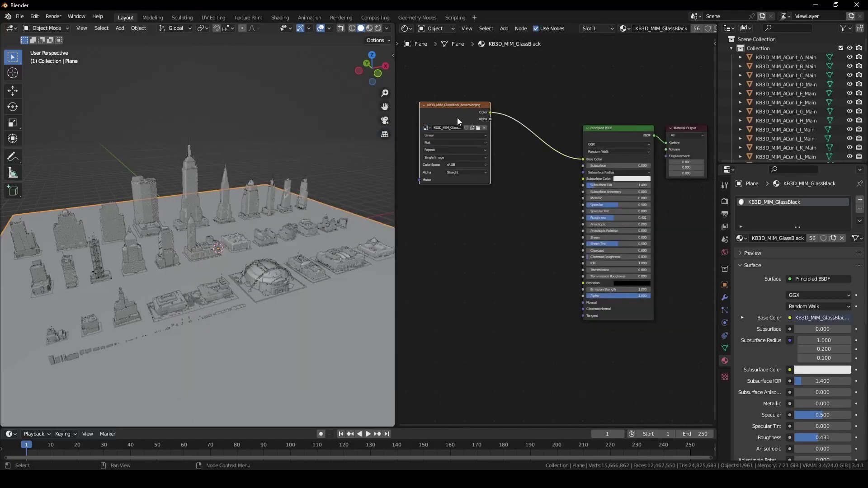
Duplicate the base color texture node, connect the copy's color to Metallic and load KB3D_MIM_GlassBlack_metallic.png into it.
key(shift+d)
click(455, 197)
drag(490, 204, 583, 198)
click(478, 220)
text(glassblack)
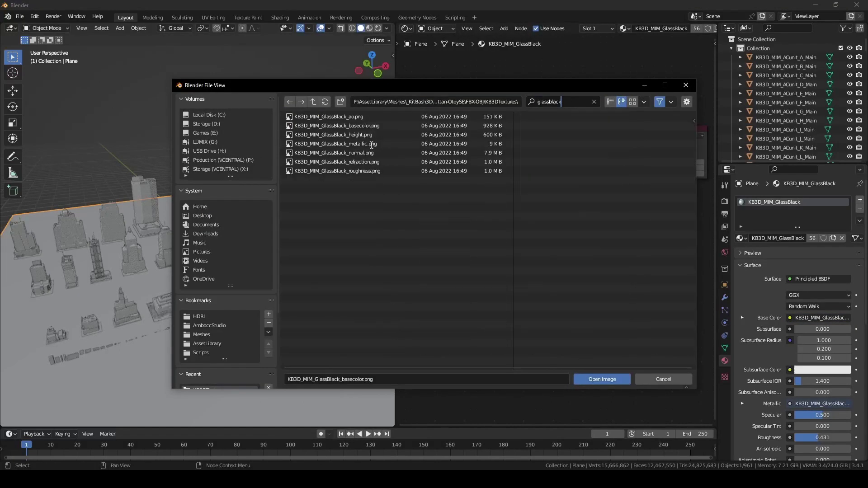
double_click(370, 143)
Duplicate the metallic texture node, connect the copy's color to Roughness and load KB3D_MIM_GlassBlack_roughness.png into it.
key(shift+d)
click(442, 306)
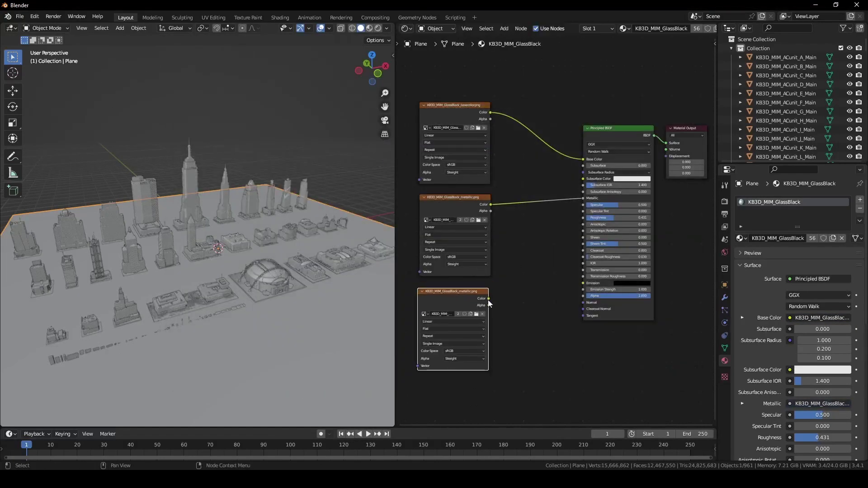
drag(488, 298, 583, 217)
click(476, 313)
double_click(337, 170)
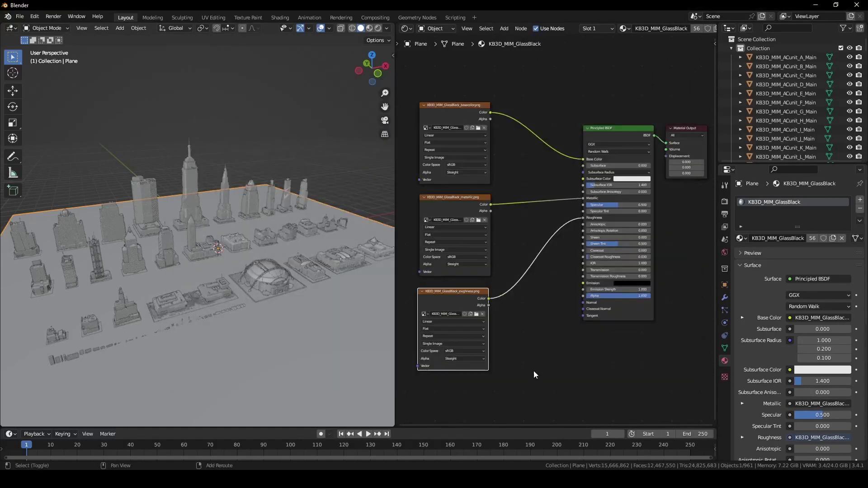
Duplicate the roughness texture node and connect the copy through a new Normal Map node to the Principled BSDF's Normal input.
key(shift+d)
click(461, 294)
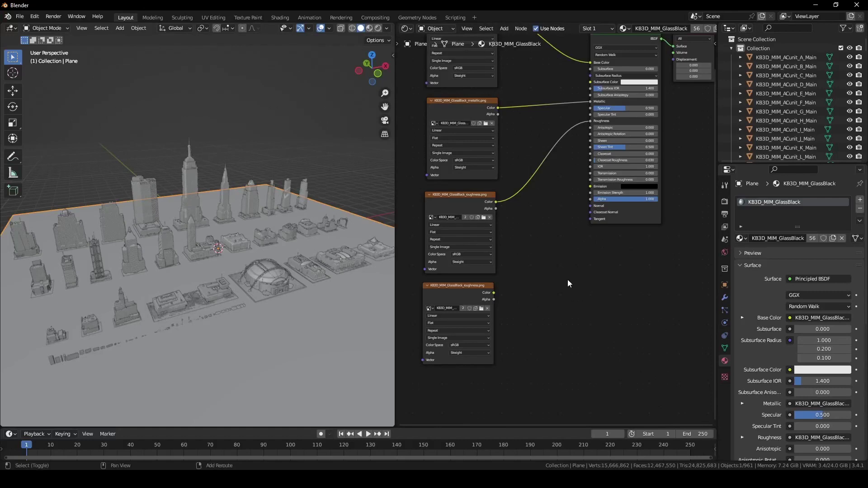
key(shift+a)
mouse_move(547, 334)
mouse_move(526, 325)
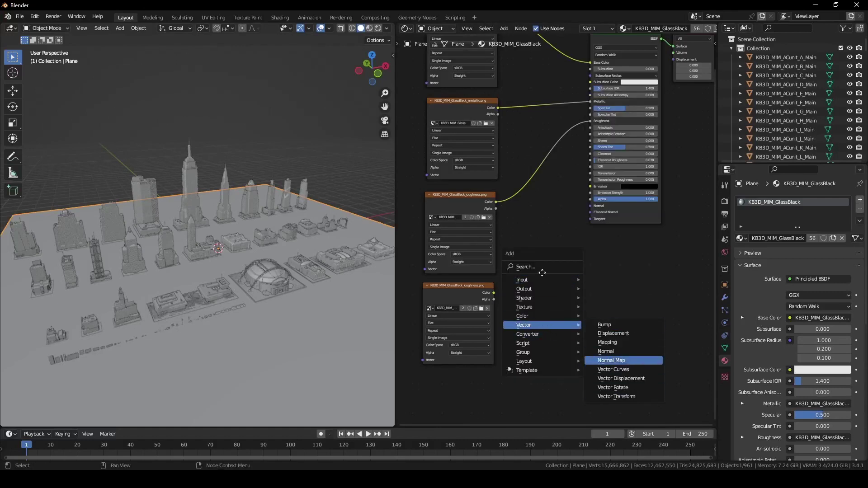
click(610, 360)
click(515, 276)
drag(493, 292, 522, 292)
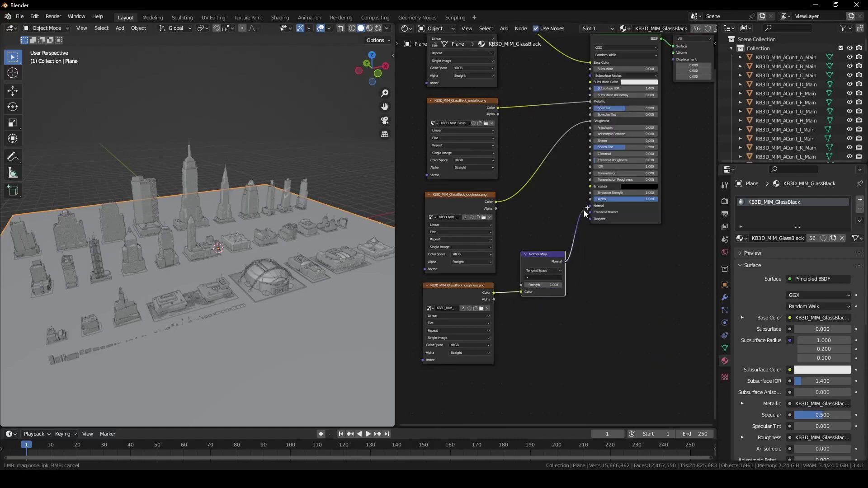
drag(565, 261, 590, 206)
Load KB3D_MIM_GlassBlack_normal.png into the texture node feeding the Normal Map.
click(481, 309)
click(550, 102)
text(glassBlack)
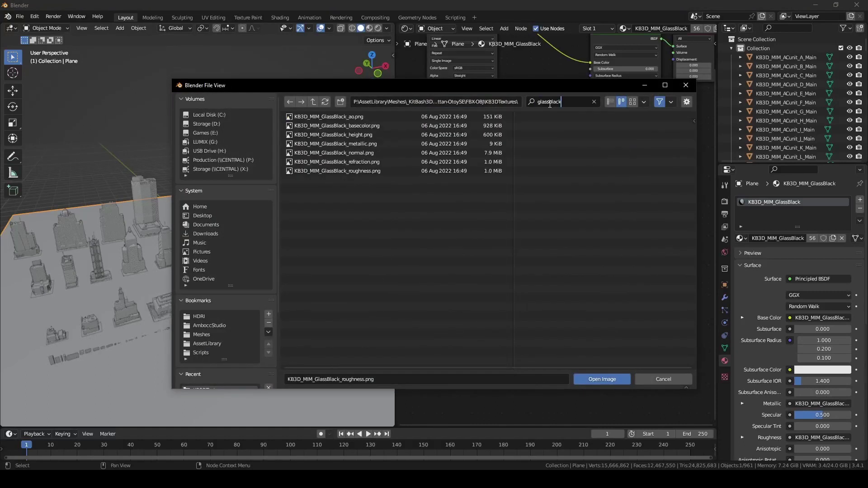
double_click(368, 155)
Set the color space of the GlassBlack metallic, roughness and normal textures to Non-Color.
shift+scroll(565, 337, up, 3)
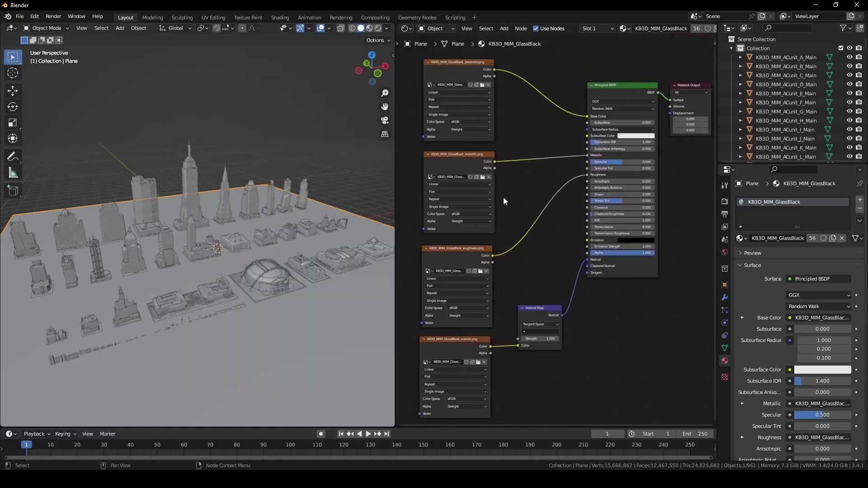
click(457, 214)
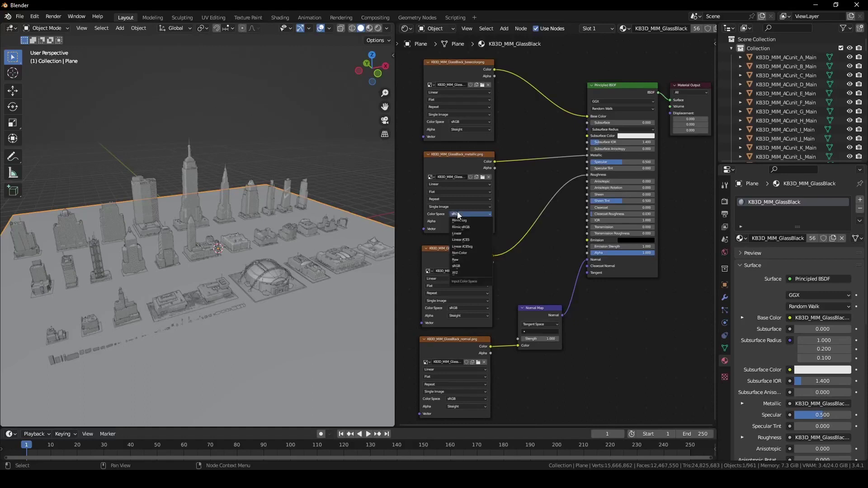
click(461, 252)
click(459, 308)
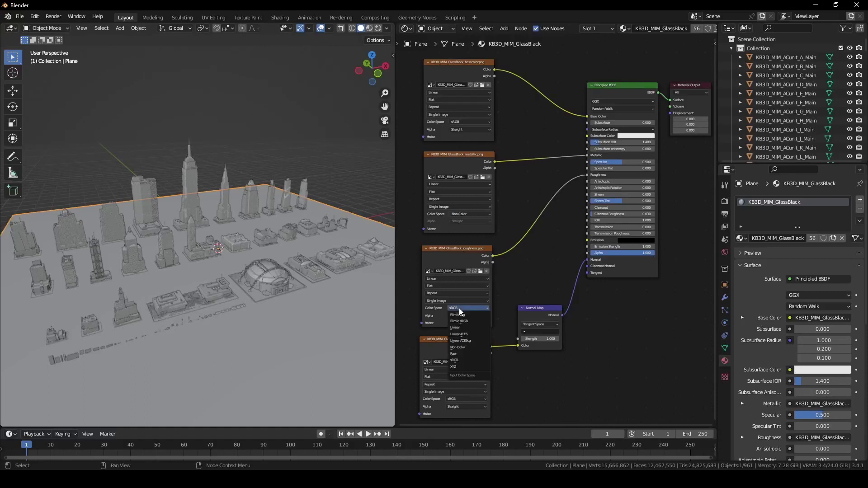
click(458, 347)
click(455, 399)
click(455, 360)
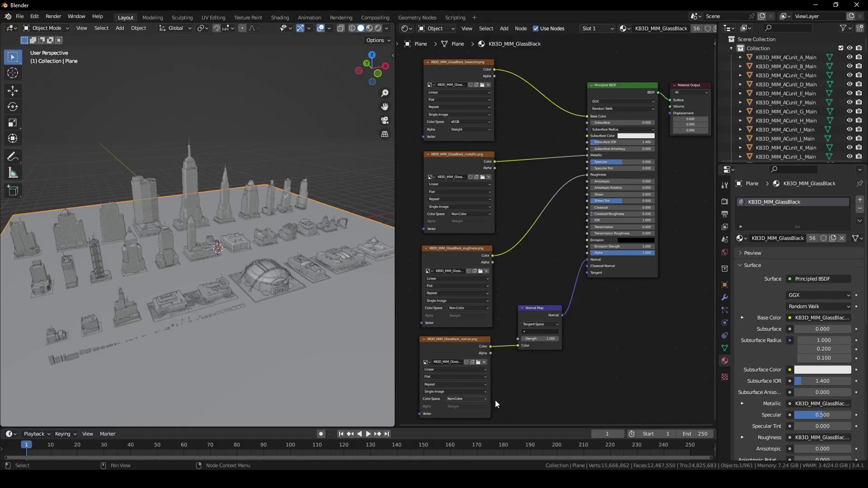
Copy the GlassBlack texture, Normal Map and shader nodes into KB3D_MIM_GlassBlue, replacing its Principled BSDF, and connect them to the Material Output.
key(Home)
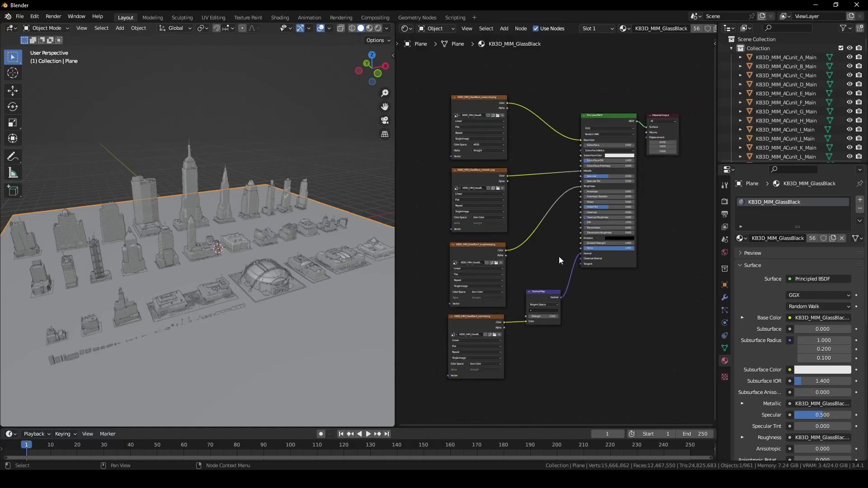
drag(420, 81, 606, 390)
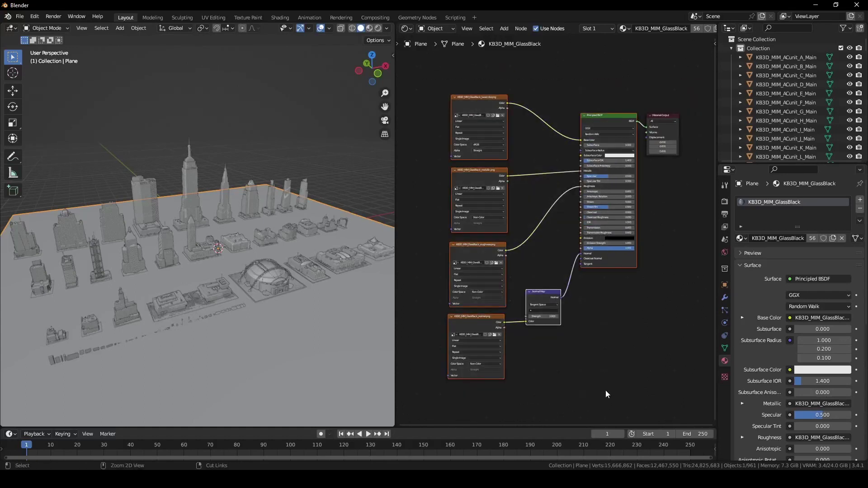
click(709, 271)
click(743, 239)
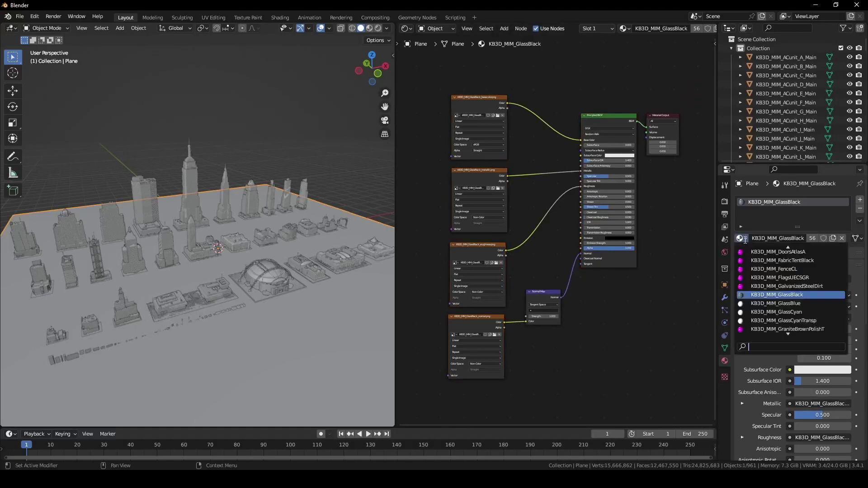
click(752, 303)
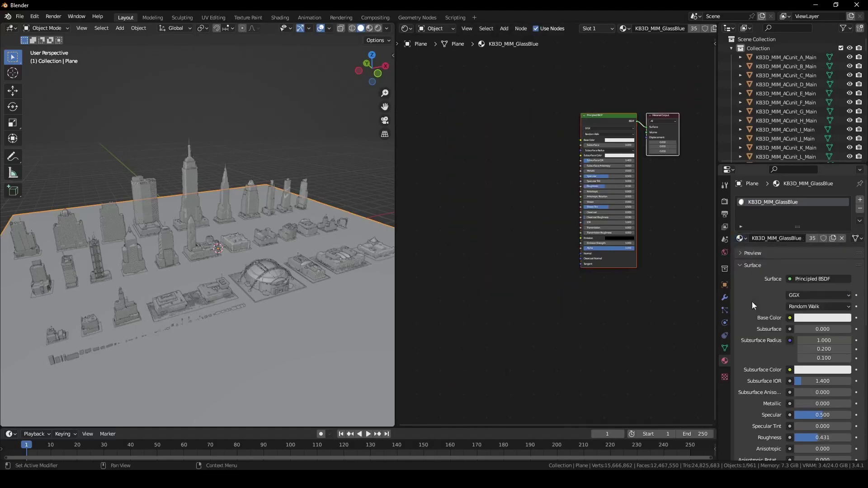
click(598, 122)
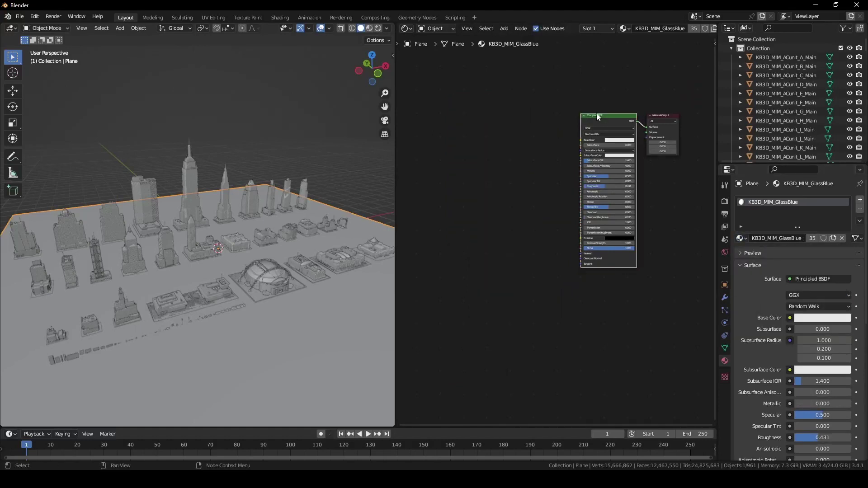
key(x)
key(ctrl+v)
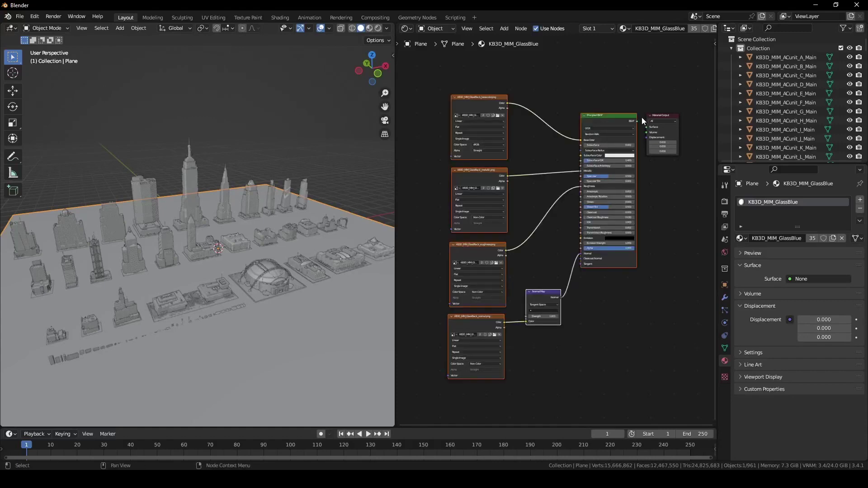
drag(636, 122, 647, 128)
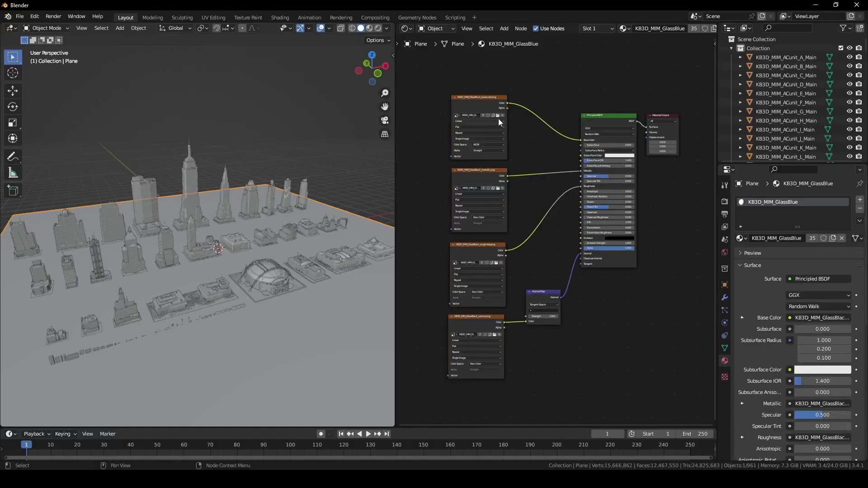
Replace the images in KB3D_MIM_GlassBlue's texture nodes with the GlassBlue basecolor, metallic, roughness and normal files.
click(498, 116)
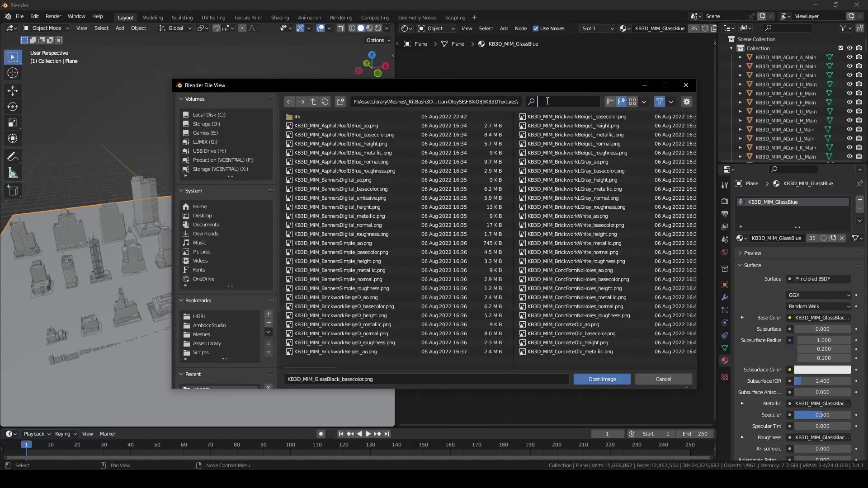
text(glassblue)
click(571, 104)
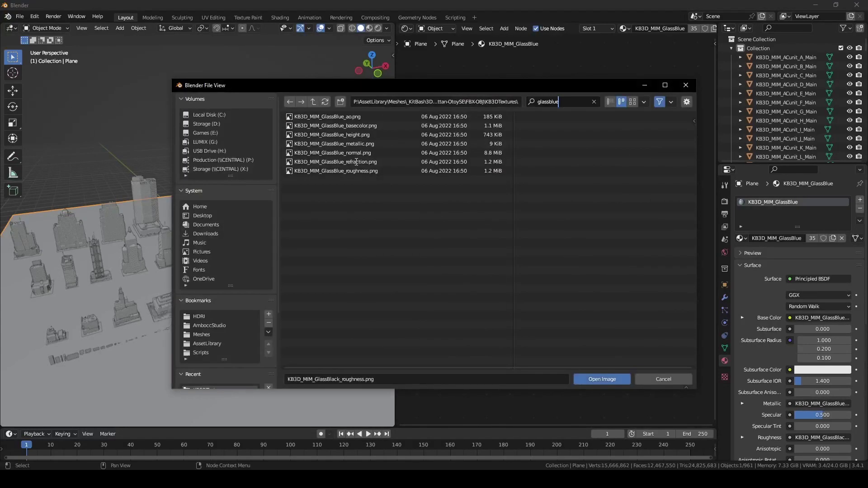
double_click(355, 154)
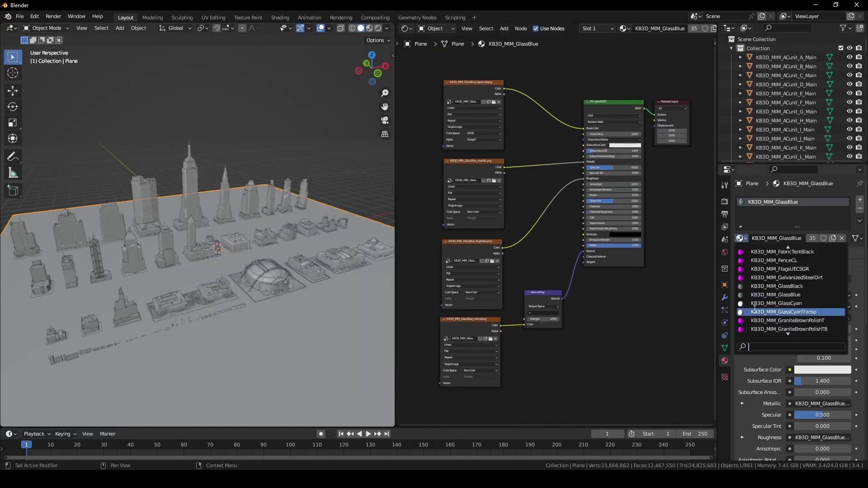
Replace the images in KB3D_MIM_GlassCyanTransp's texture nodes with the matching GlassCyanTransp texture files.
click(498, 78)
text(Glasscyant)
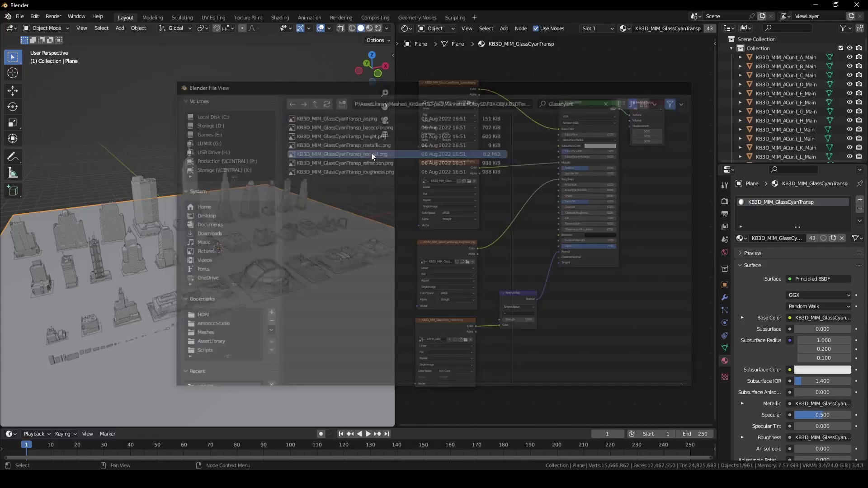
Switch to the KB3D_MIM_Lamps material and move its normal texture and Normal Map nodes down, leaving a gap below the roughness texture.
click(741, 238)
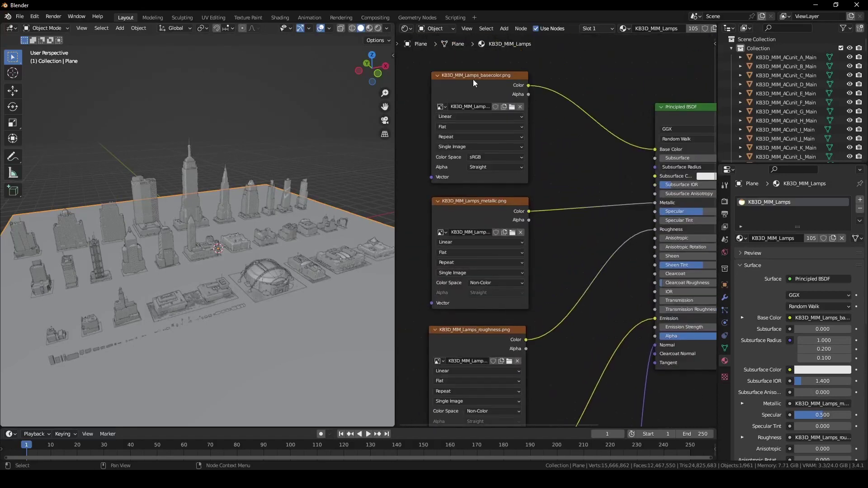
click(352, 382)
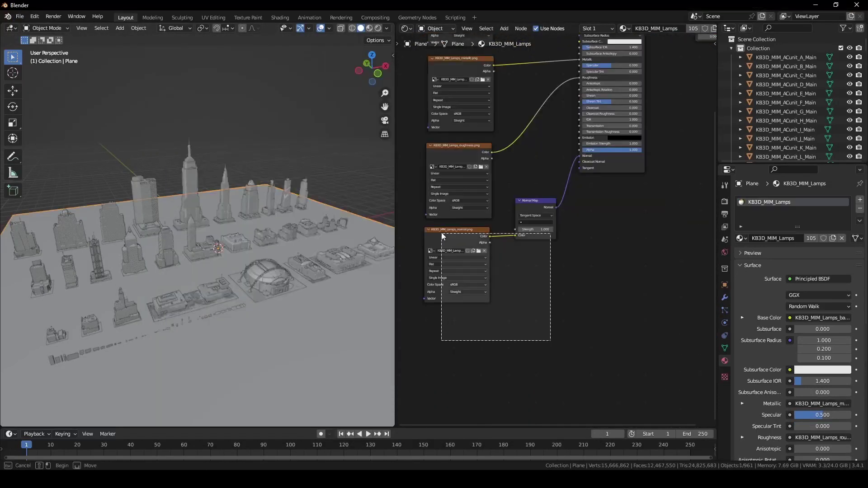
drag(531, 209, 531, 313)
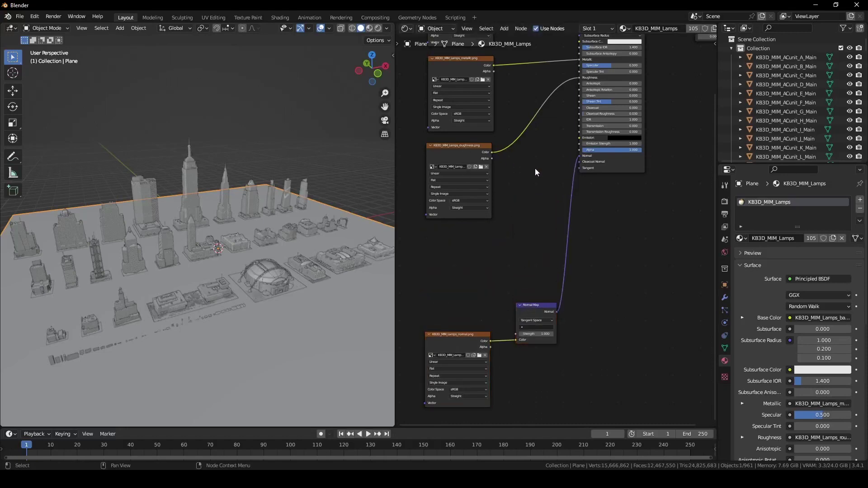
Duplicate the Lamps roughness texture node into the gap, connect it to the Emission input, and load KB3D_MIM_Lamps_emissive.png into it.
click(478, 160)
middle_drag(522, 173, 535, 188)
key(shift+d)
click(529, 311)
drag(506, 259, 590, 161)
click(495, 272)
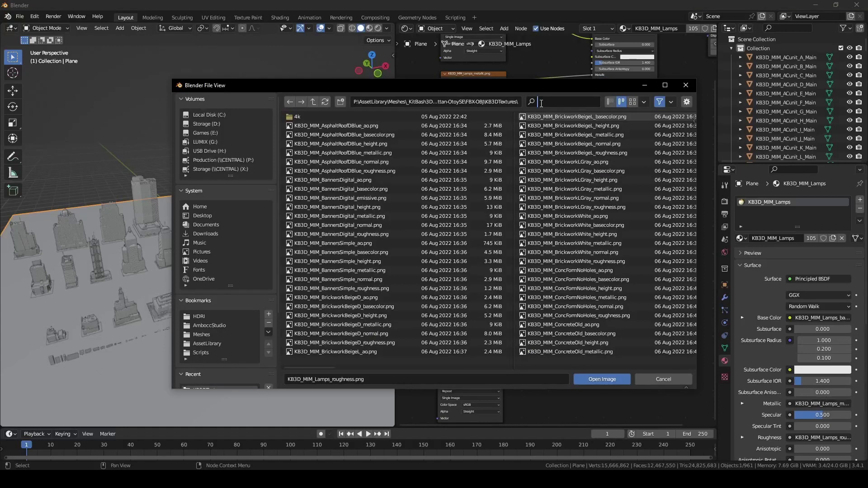
text(lamps)
key(Return)
double_click(351, 135)
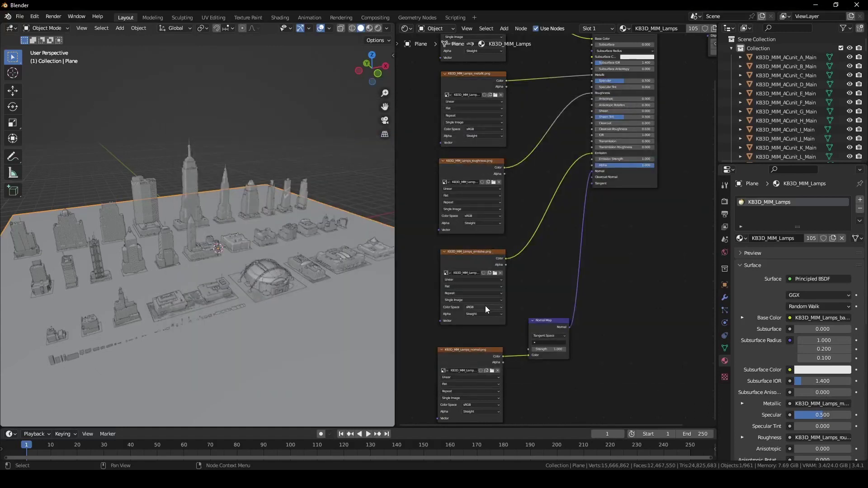
Set the color space of the Lamps metallic, roughness and normal texture nodes to Non-Color.
click(471, 129)
click(479, 166)
click(476, 217)
click(477, 252)
click(479, 406)
click(478, 375)
key(Home)
Save the scene in the kit's FBX-OBJ folder as Manhattan-OtoySE-Oct_003.blend.
click(21, 17)
click(44, 91)
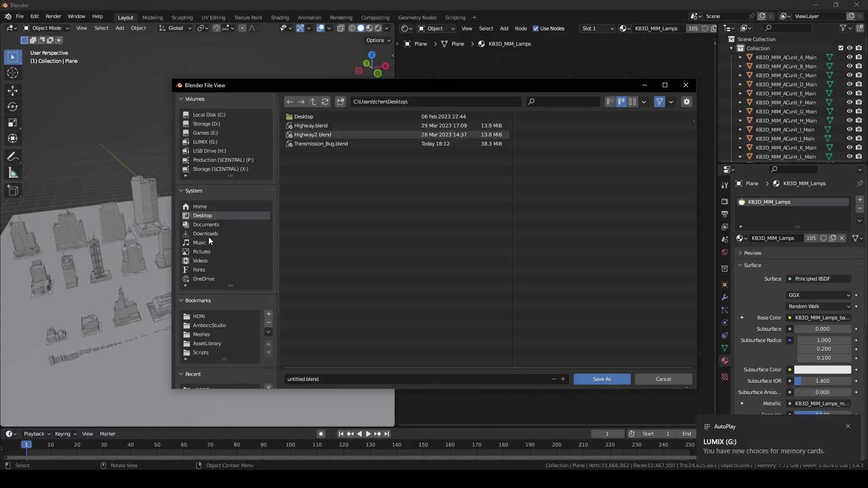
scroll(226, 294, down, 5)
click(214, 300)
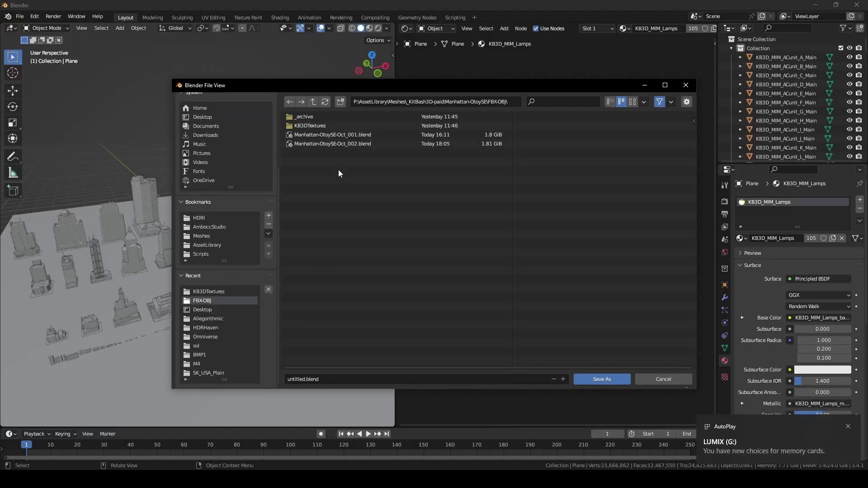
click(351, 144)
click(348, 382)
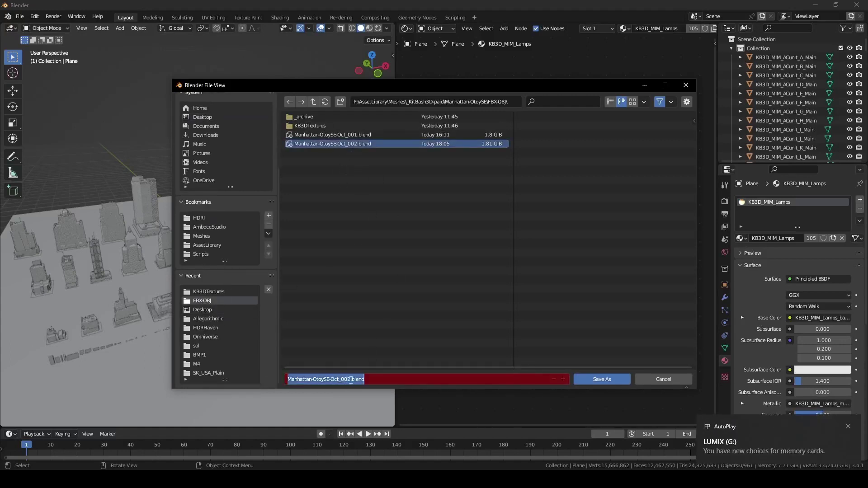
drag(350, 378, 379, 400)
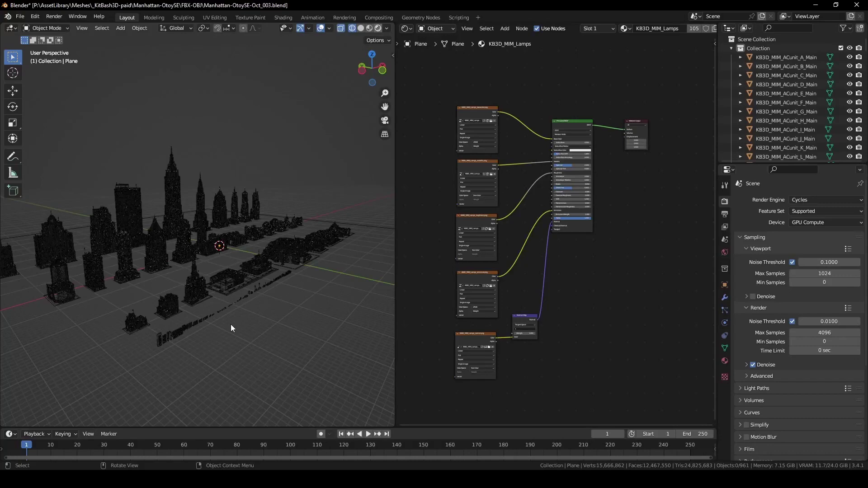
Switch the 3D viewport to Rendered shading and look over the kit's buildings.
key(shift+z)
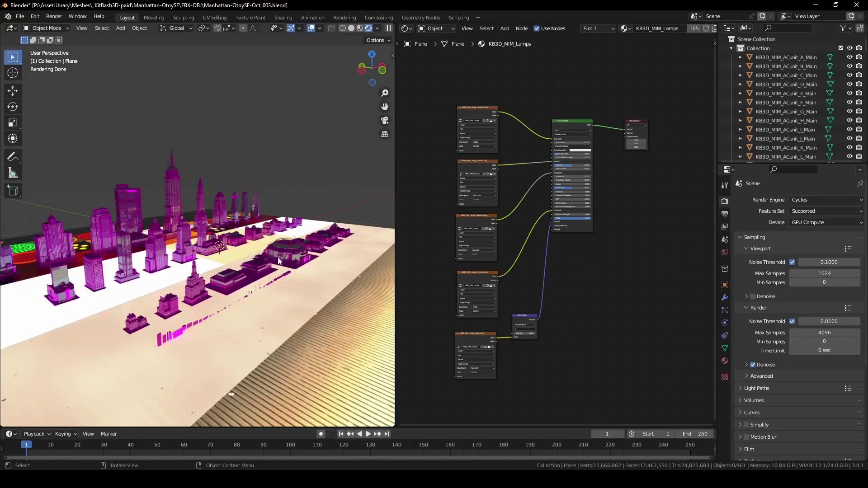
middle_drag(277, 257, 243, 273)
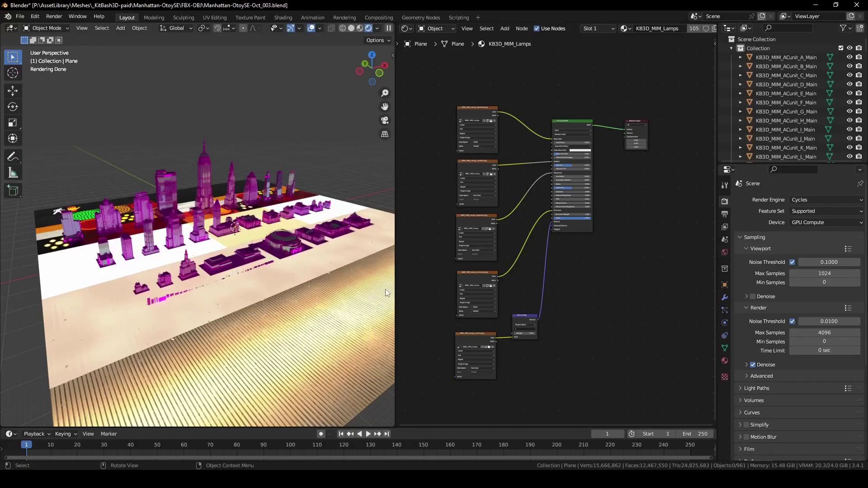
Replace the KB3D_MIM_Lamps material on the ground plane with the unused default material named Material.
click(243, 273)
click(725, 360)
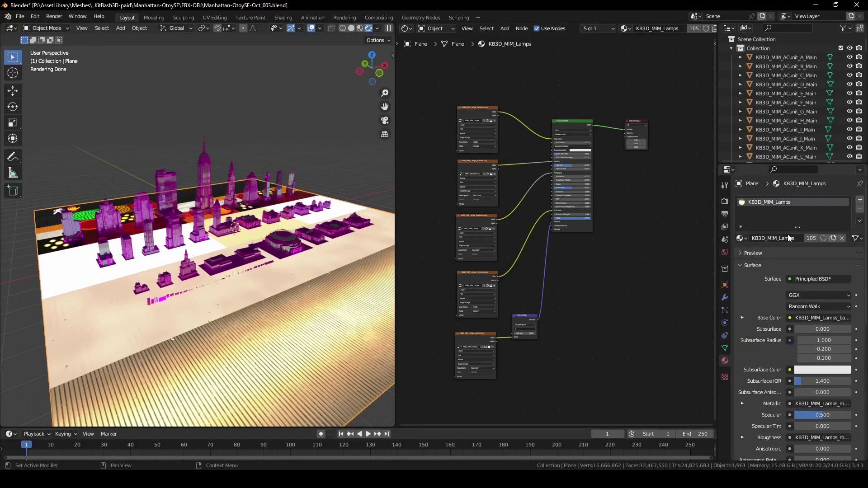
click(741, 239)
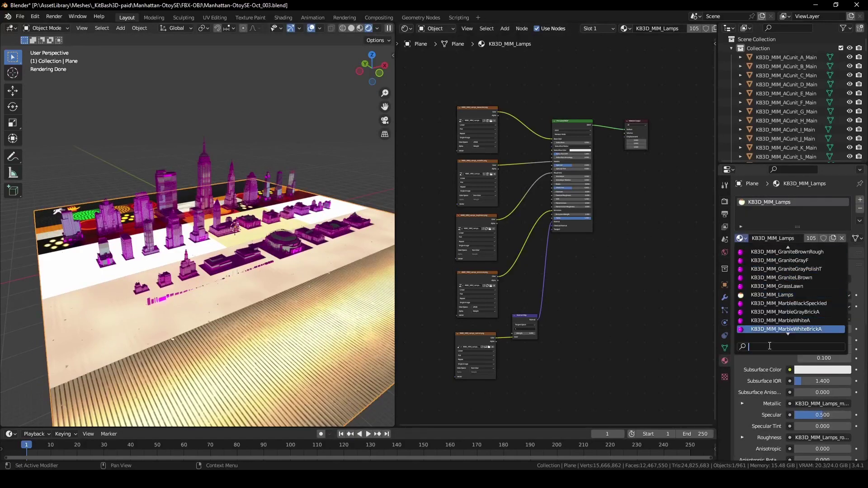
key(Escape)
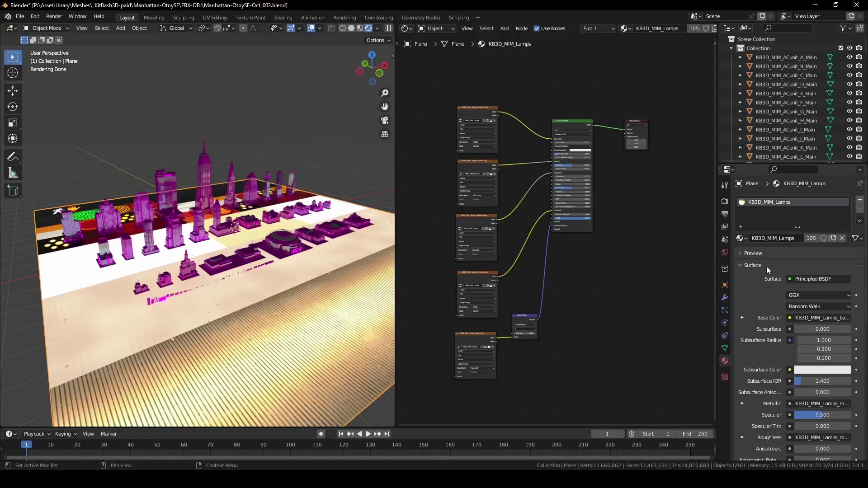
click(746, 239)
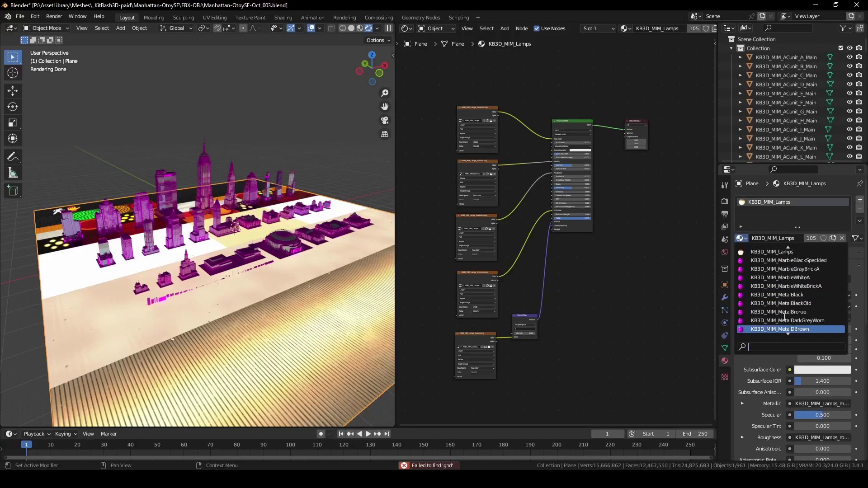
scroll(783, 321, down, 10)
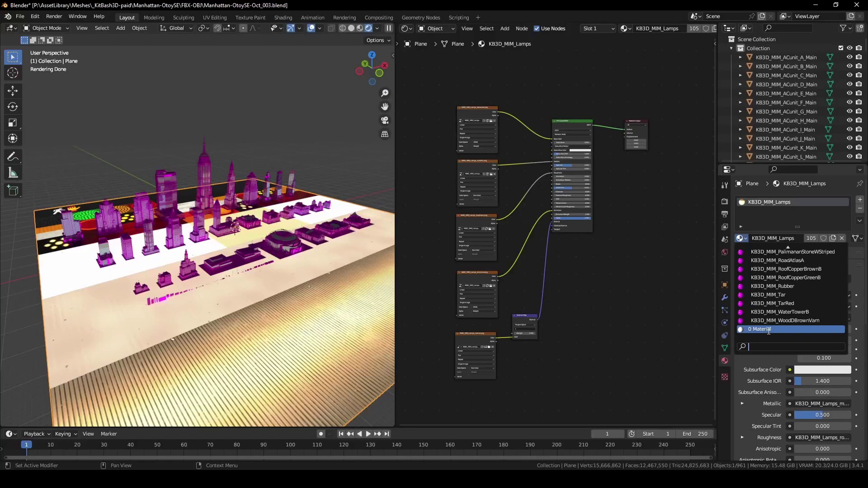
click(764, 329)
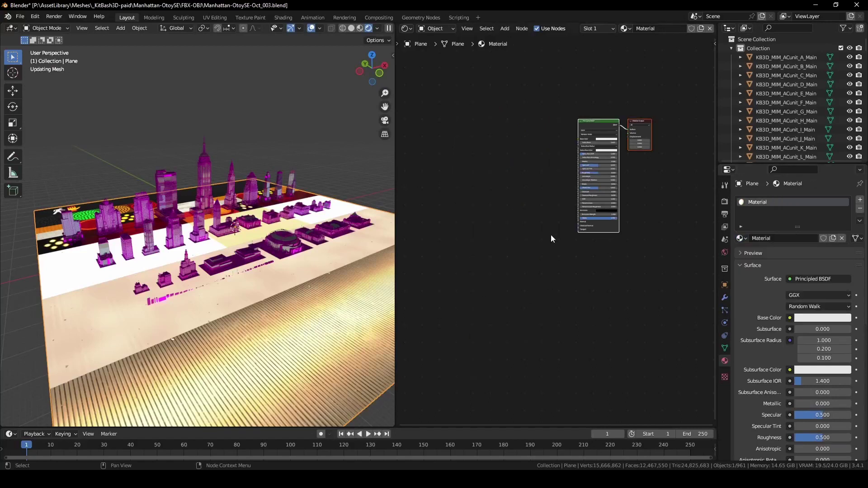
Rename the ground plane's material to GND.
scroll(560, 269, up, 5)
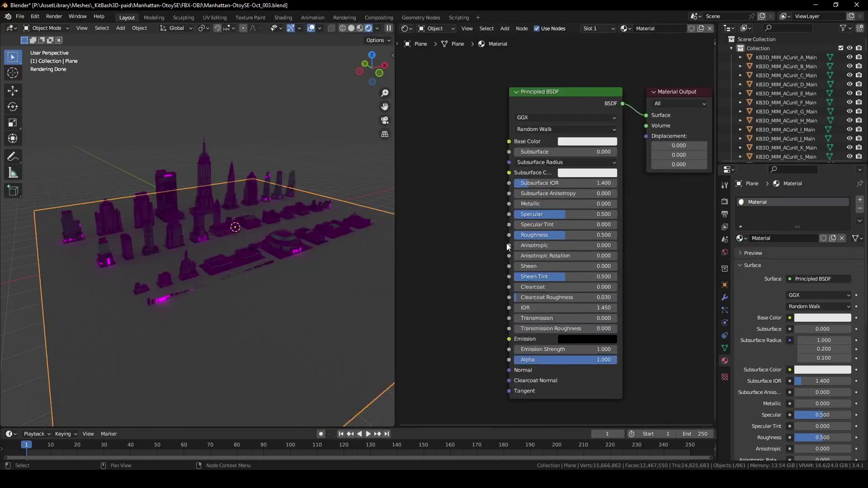
middle_drag(479, 242, 496, 247)
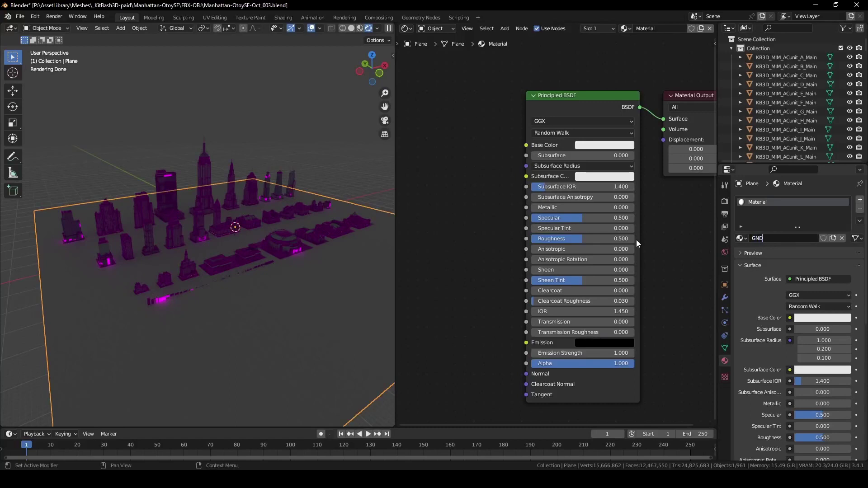
key(Return)
scroll(614, 260, down, 1)
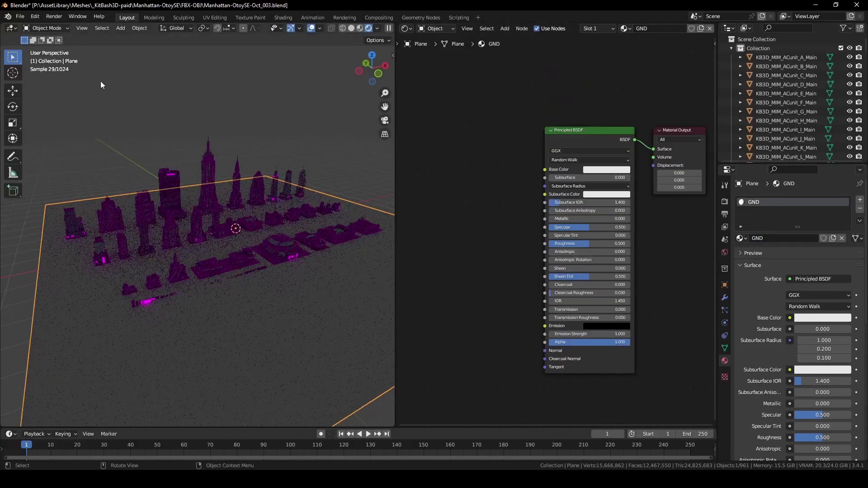
Relink the missing texture files by running Find Missing Files on the KB3DTextures folder.
click(19, 17)
mouse_move(42, 162)
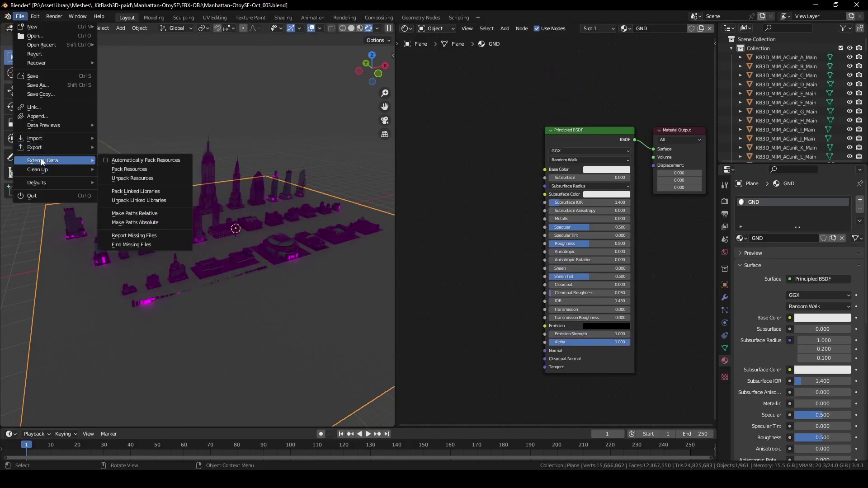
click(145, 244)
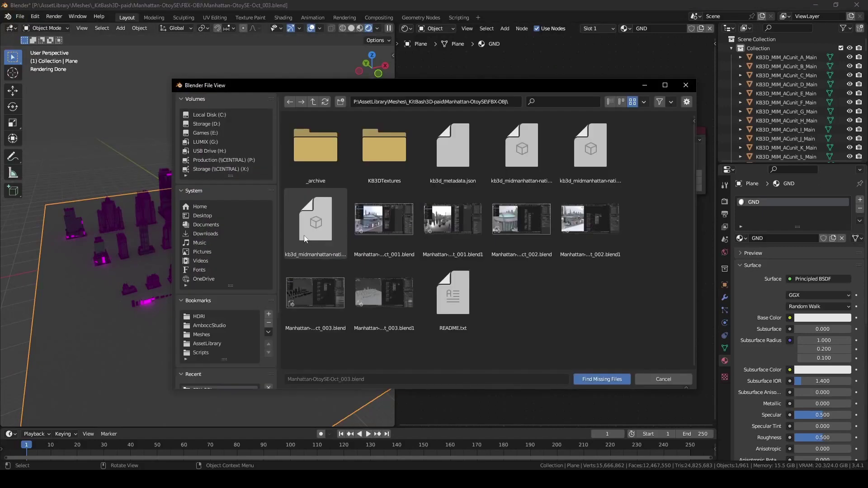
scroll(230, 302, down, 5)
click(216, 301)
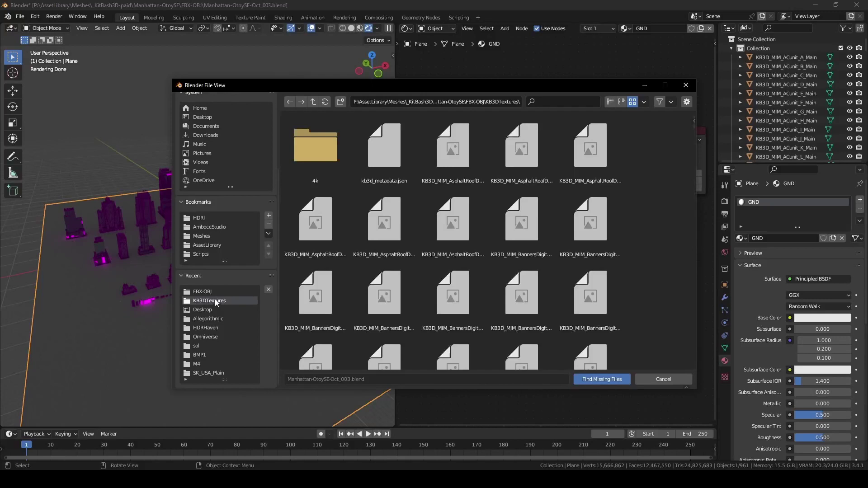
click(211, 292)
double_click(382, 169)
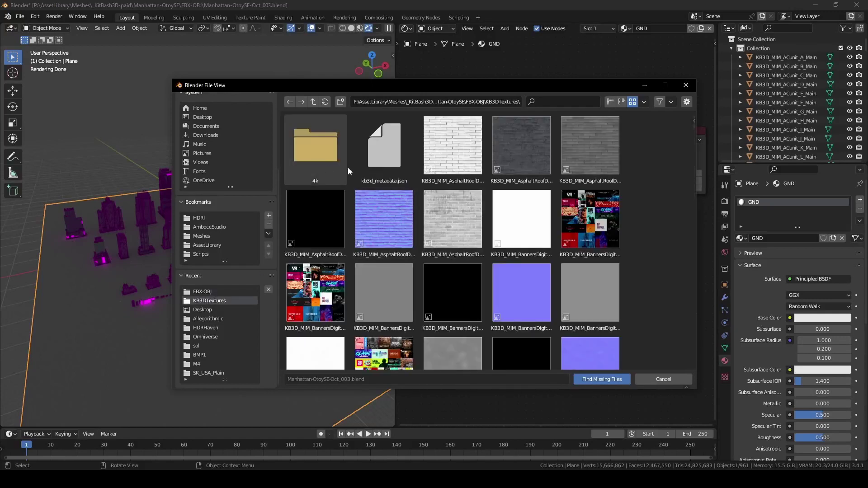
click(608, 381)
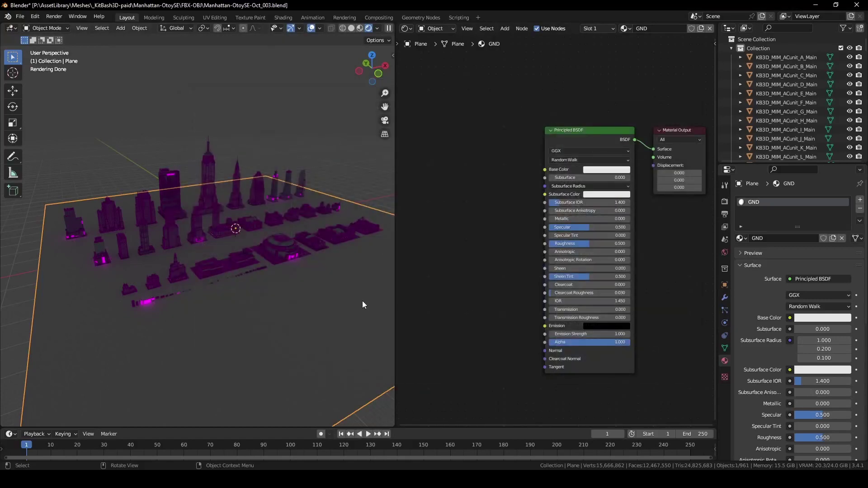
Light the world with an Environment Texture using Allegorithmic_airport.exr from the HDRI library's Allegorithmic folder.
middle_drag(264, 332, 305, 316)
click(724, 253)
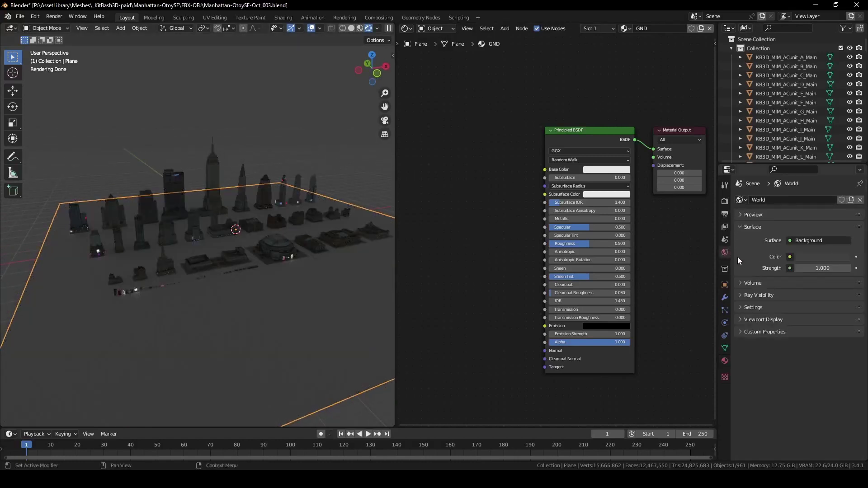
click(792, 256)
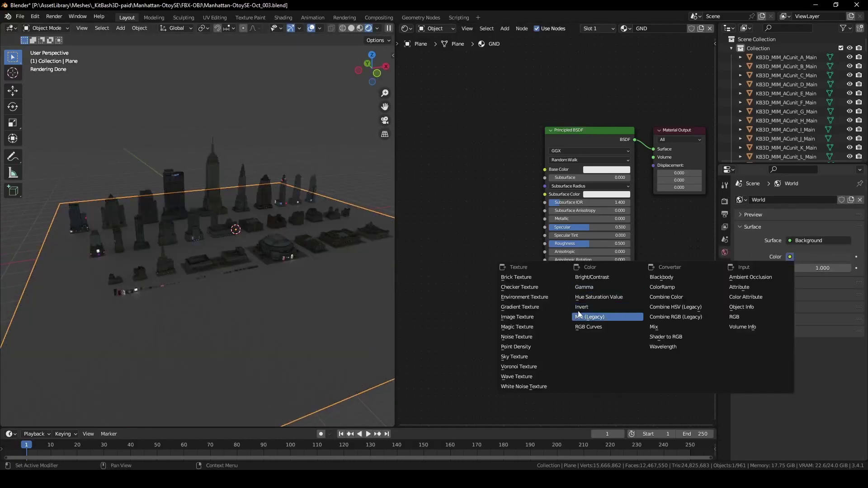
click(534, 301)
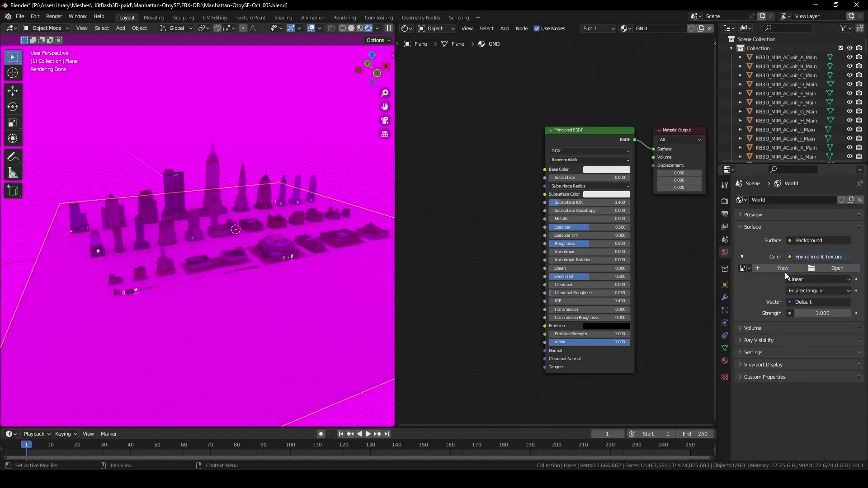
click(834, 270)
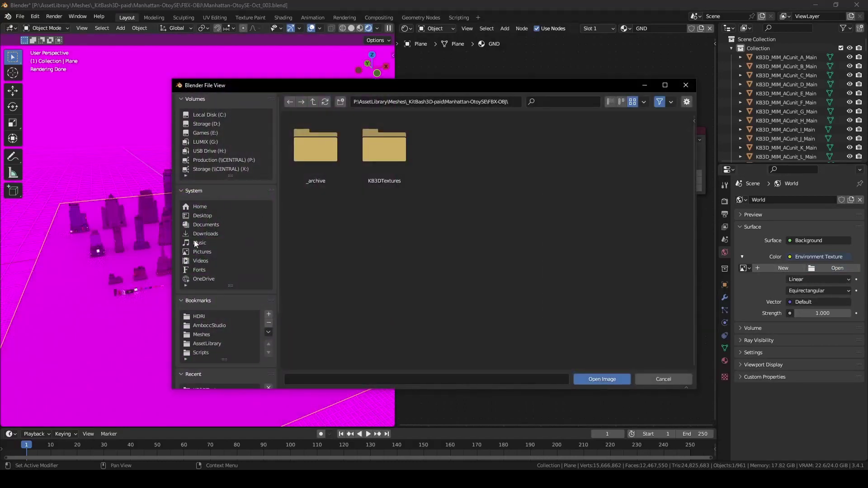
double_click(204, 315)
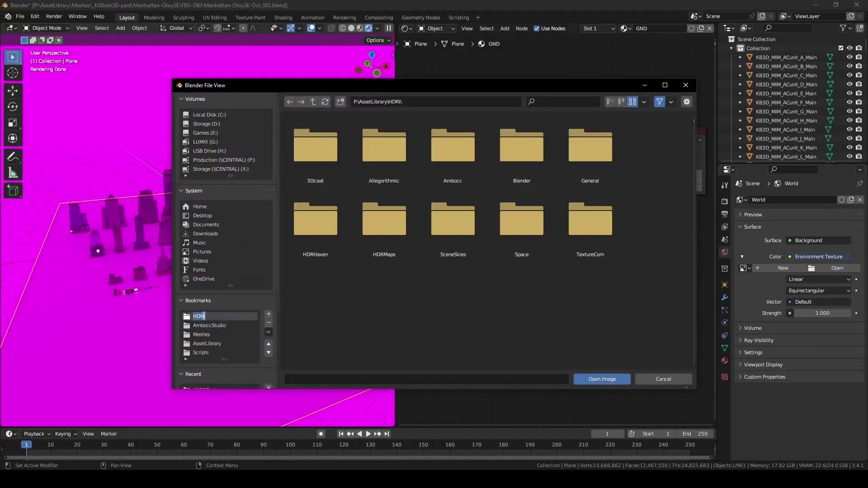
click(385, 152)
double_click(369, 152)
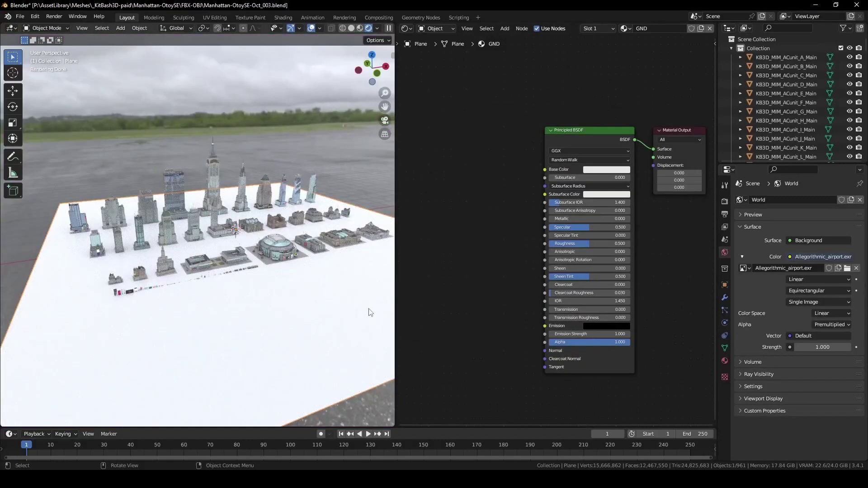
Set the GND material's Base Color to black and lower its Roughness to make the ground reflective.
mouse_move(255, 314)
middle_down()
mouse_move(282, 312)
mouse_move(239, 309)
middle_up()
click(618, 170)
drag(646, 65, 642, 145)
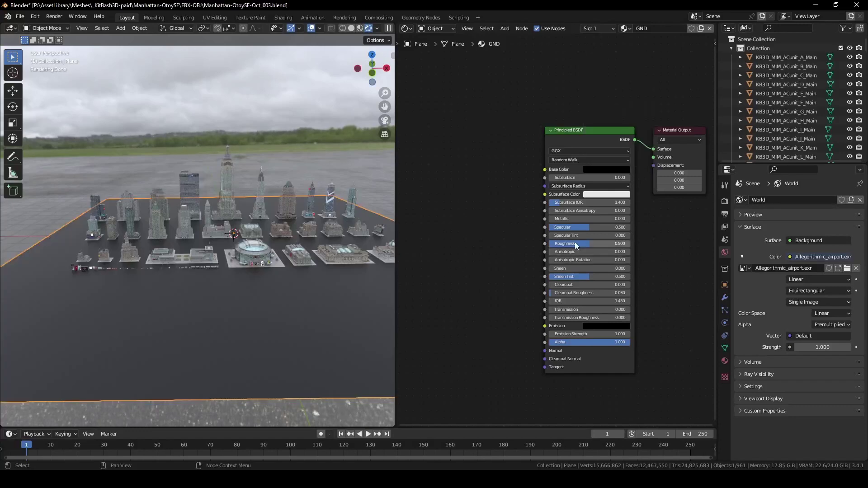
drag(575, 244, 547, 244)
Change the Emission Strength of KB3D_MIM_BannersDigital on the sports arena's front billboard.
middle_drag(267, 297, 326, 287)
scroll(248, 264, up, 5)
middle_drag(262, 265, 223, 279)
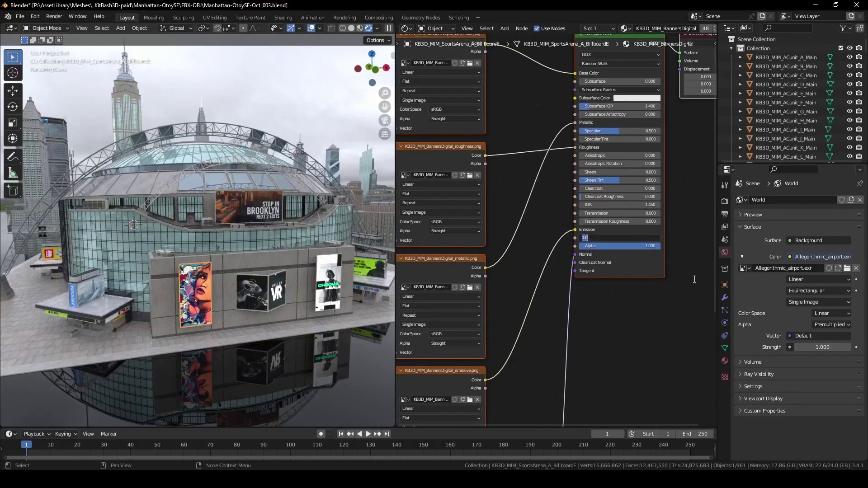
key(Return)
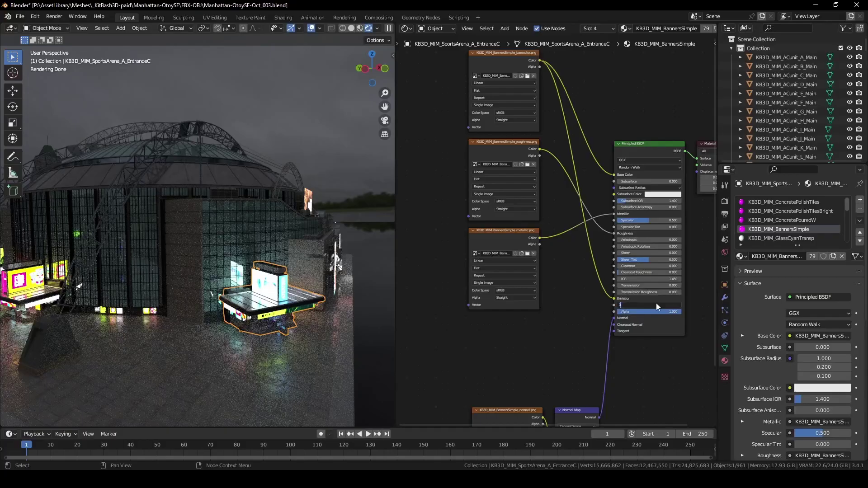
Set the Emission Strength of KB3D_MIM_BannersSimple on the sports arena entrance to 2.
key(Return)
middle_drag(307, 313, 210, 299)
scroll(209, 299, up, 1)
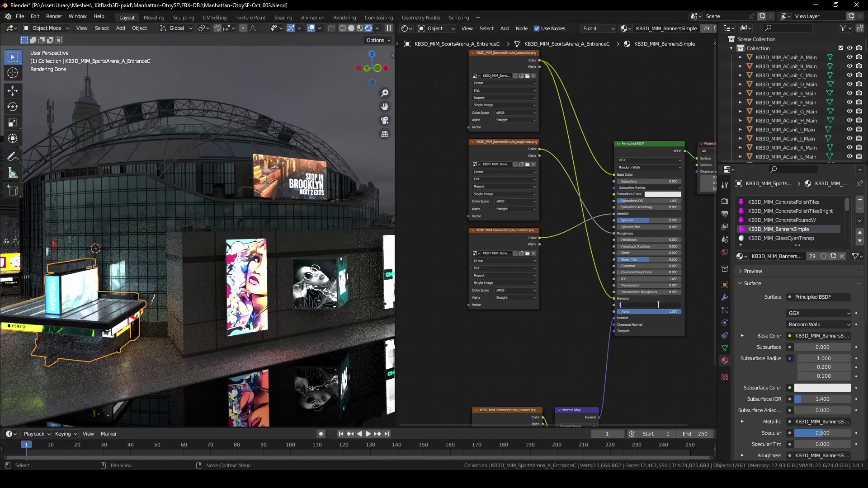
click(658, 305)
text(2)
key(Return)
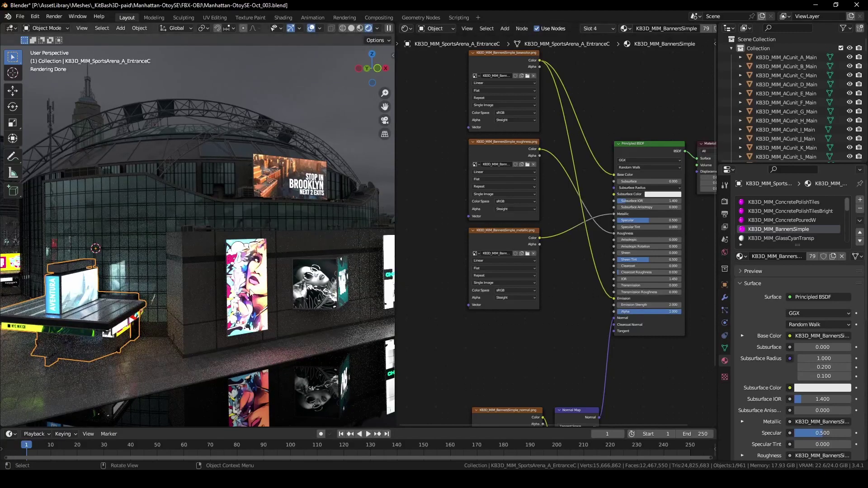
Select the colorful portrait billboard on the arena wall and readjust the Emission Strength of its KB3D_MIM_BannersDigital material.
click(250, 293)
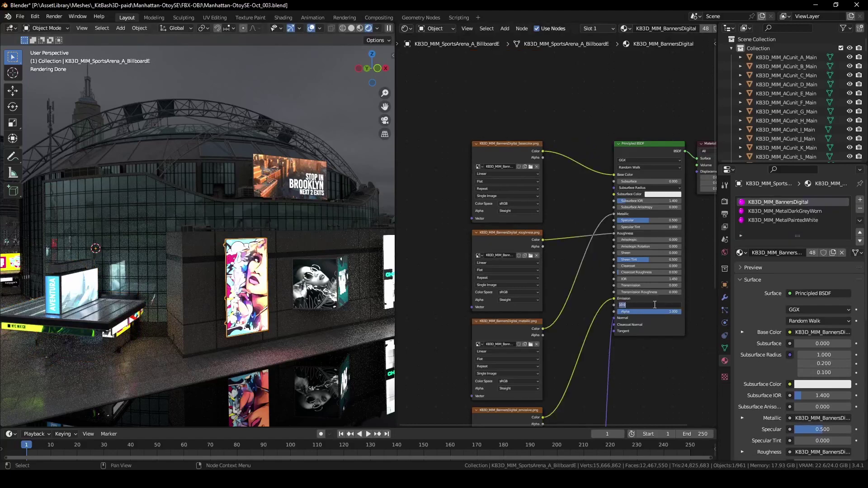
key(Return)
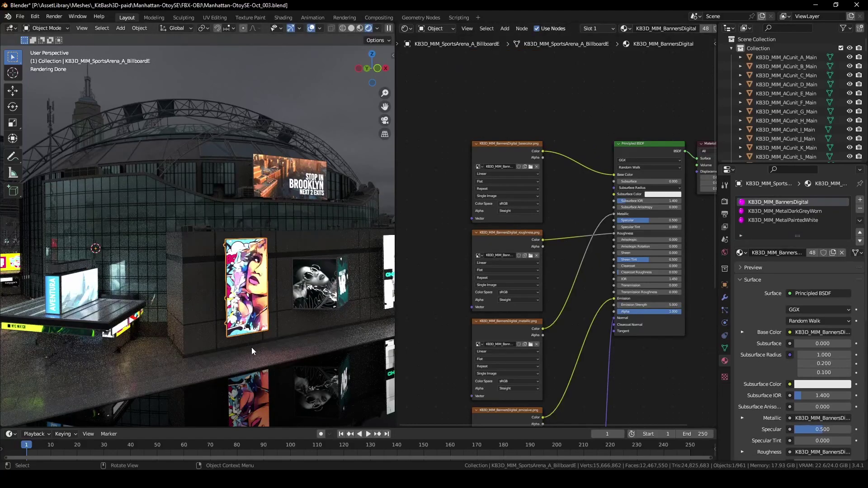
Inspect the glowing banners and ground reflections around the sports arena and its AVENTURA entrance canopy.
middle_drag(198, 335, 245, 331)
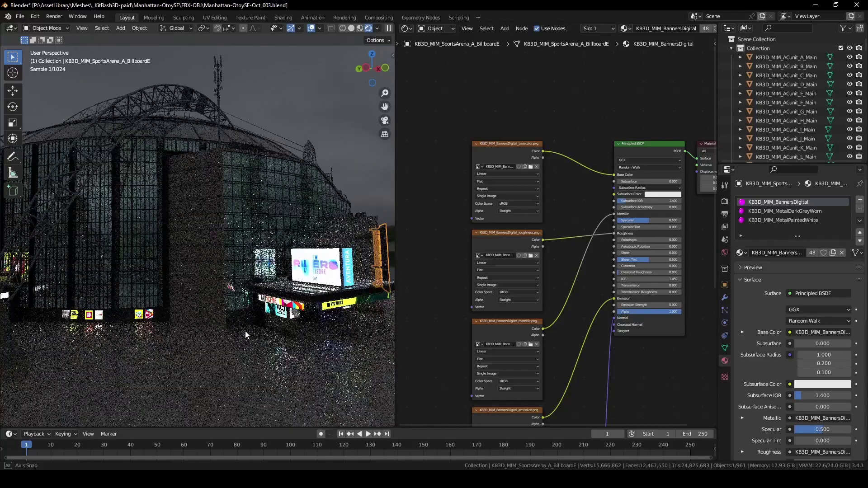
click(323, 278)
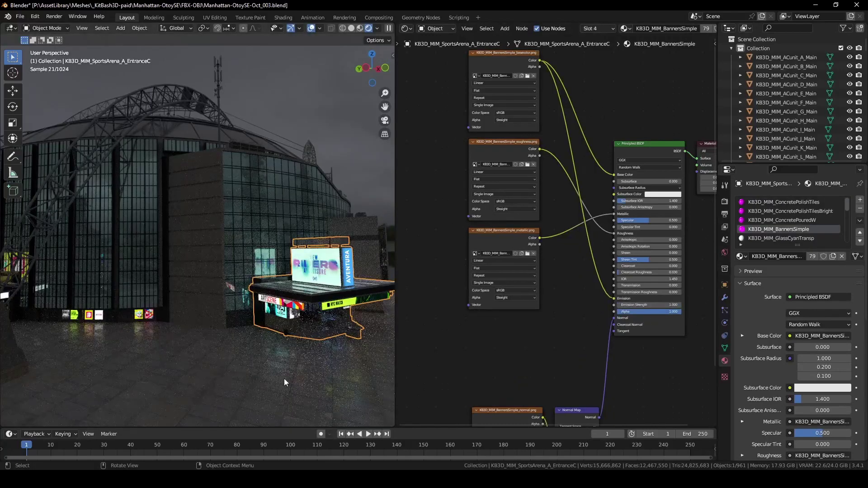
middle_drag(301, 318, 209, 324)
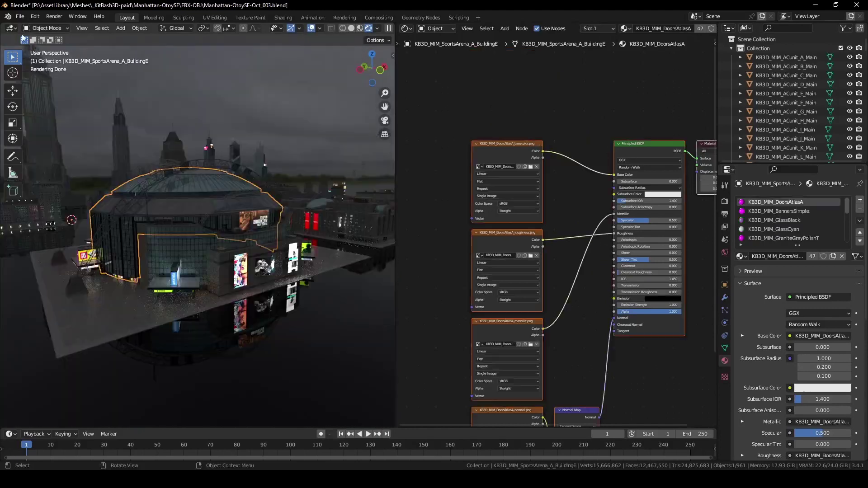
click(20, 17)
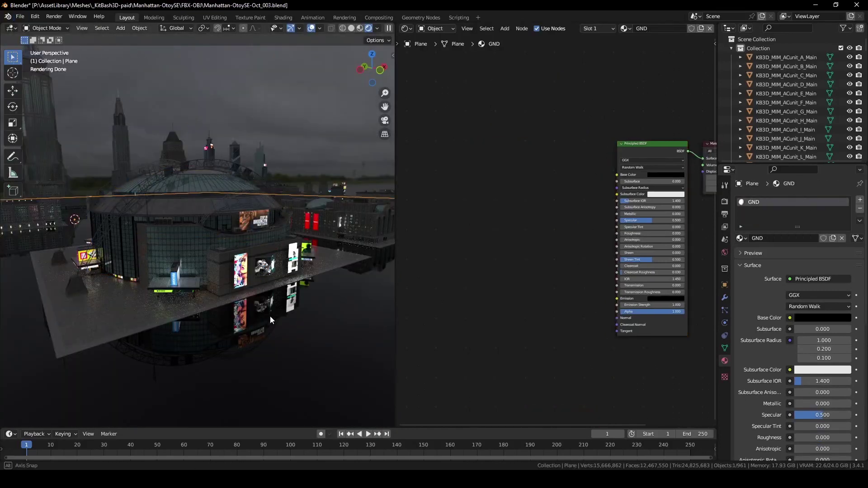
Switch the viewport to wireframe display and change the render engine from Cycles to Octane.
middle_drag(270, 315, 296, 314)
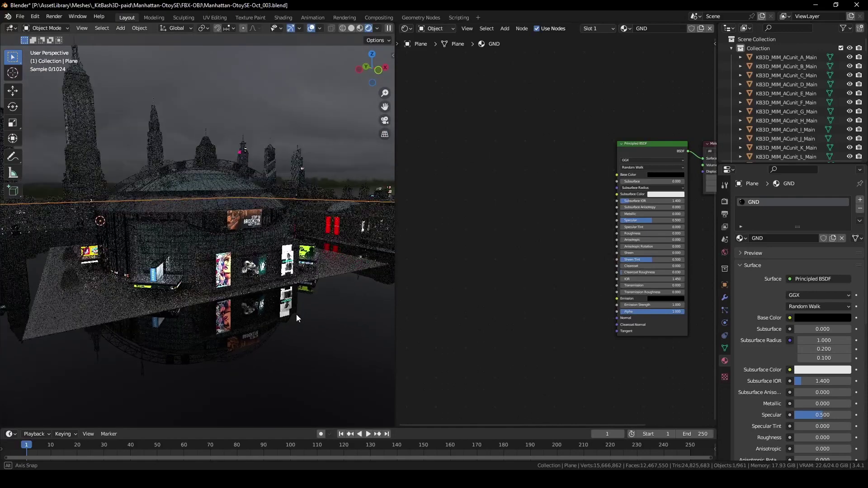
key(shift+z)
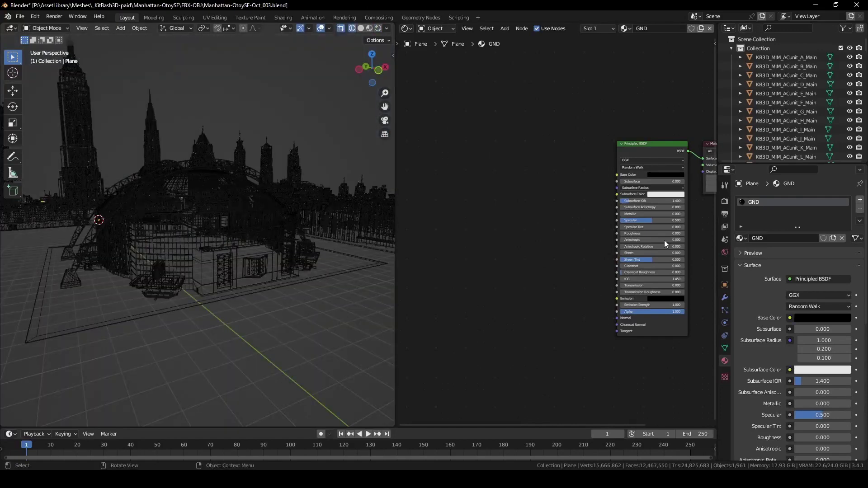
click(803, 200)
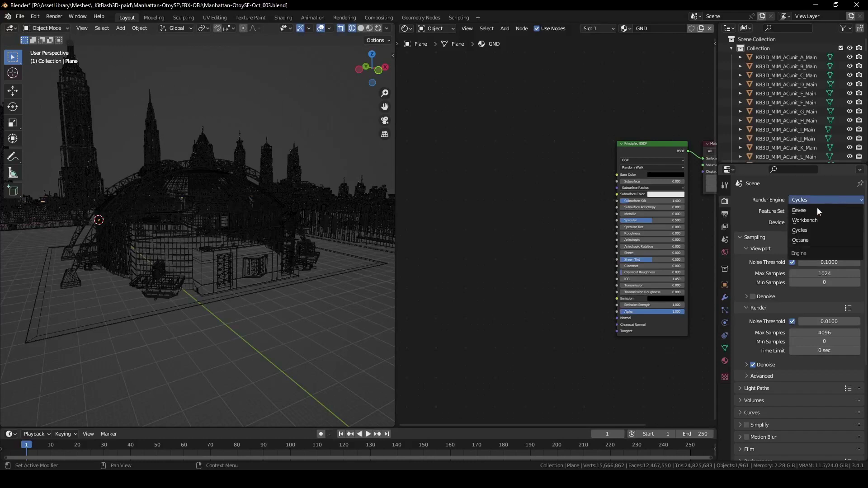
click(809, 241)
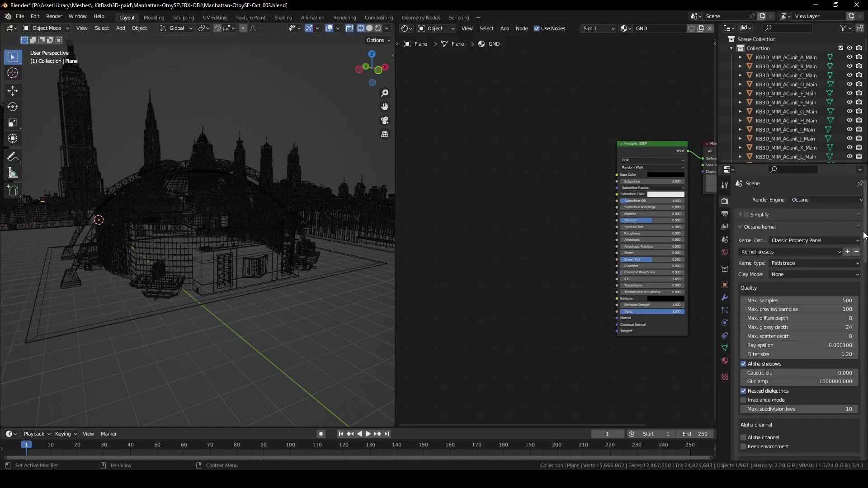
Set the color management View Transform to Raw in the render settings.
drag(864, 235, 853, 464)
click(815, 398)
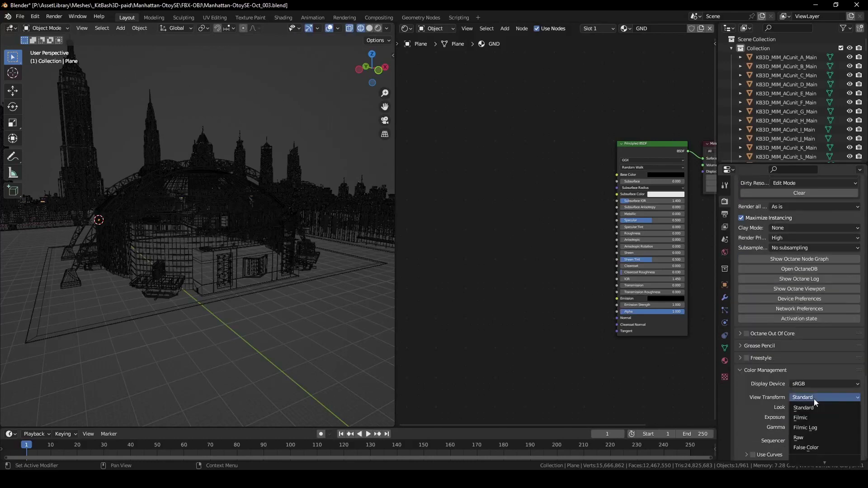
click(802, 438)
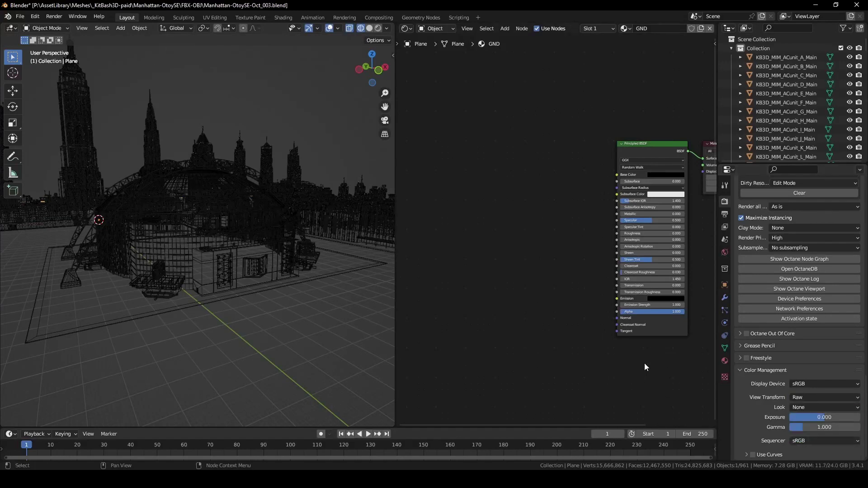
Convert all materials in this scene to Octane materials, starting from the GND material's converter settings.
click(724, 360)
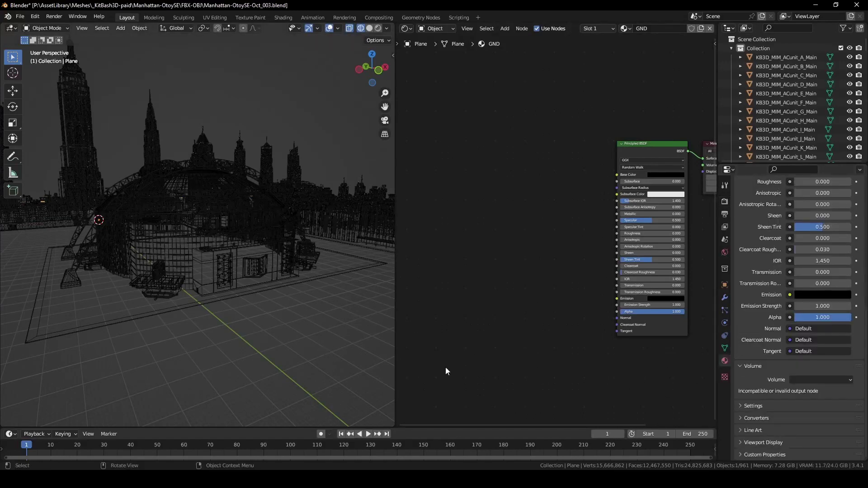
key(Home)
scroll(809, 342, up, 10)
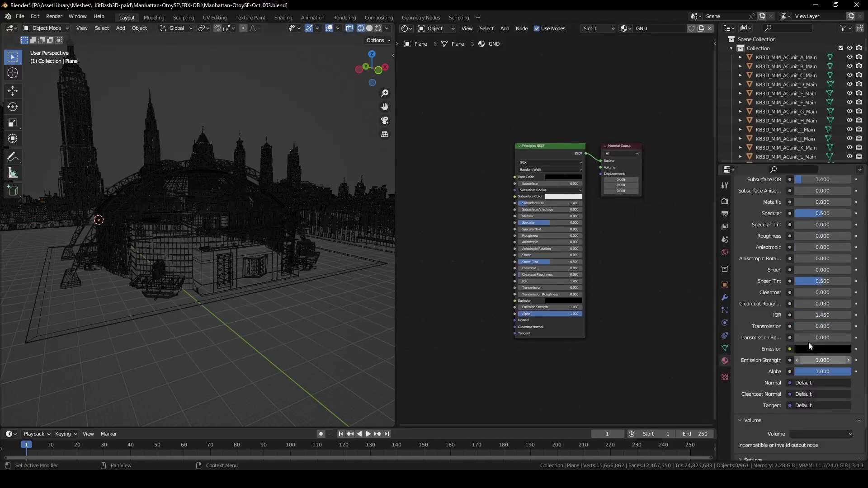
scroll(812, 338, up, 3)
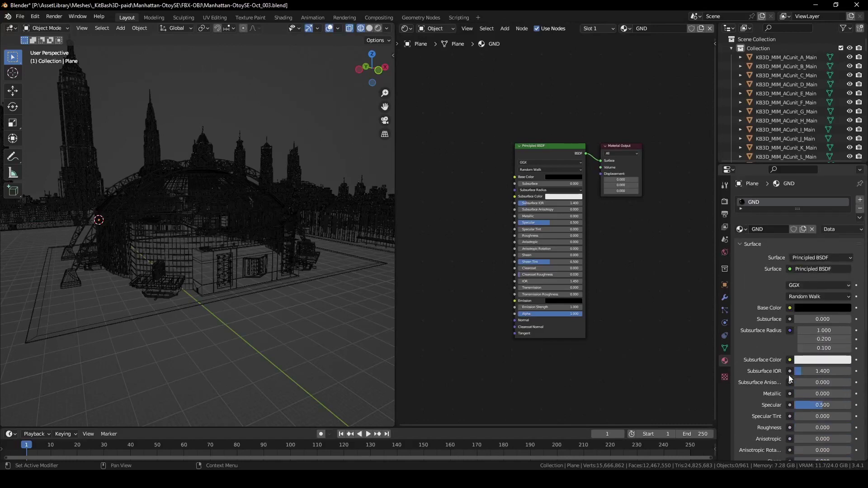
scroll(788, 376, down, 10)
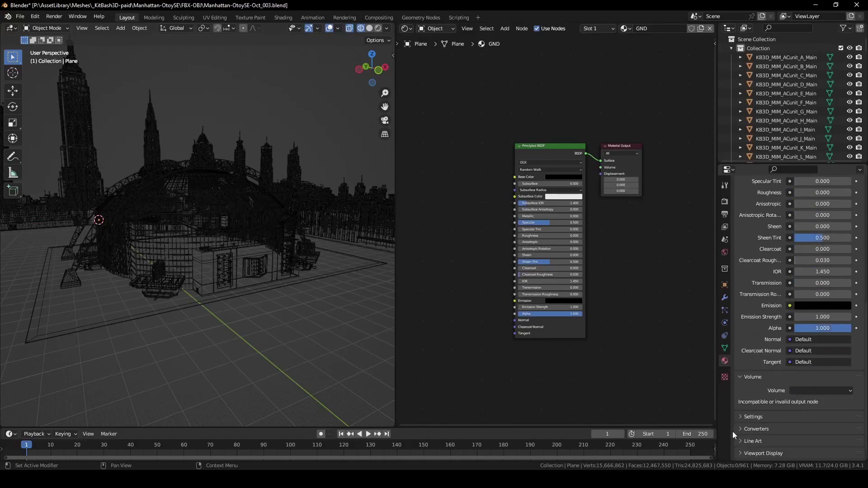
click(742, 428)
scroll(810, 408, down, 2)
click(809, 415)
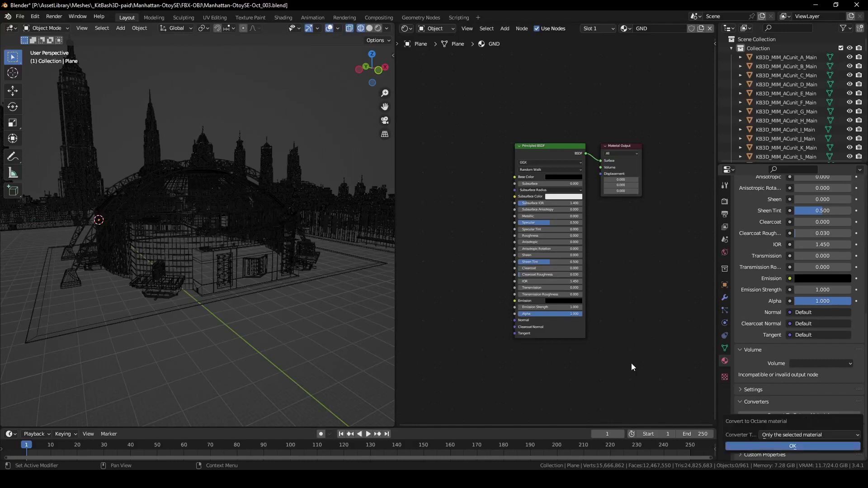
click(801, 435)
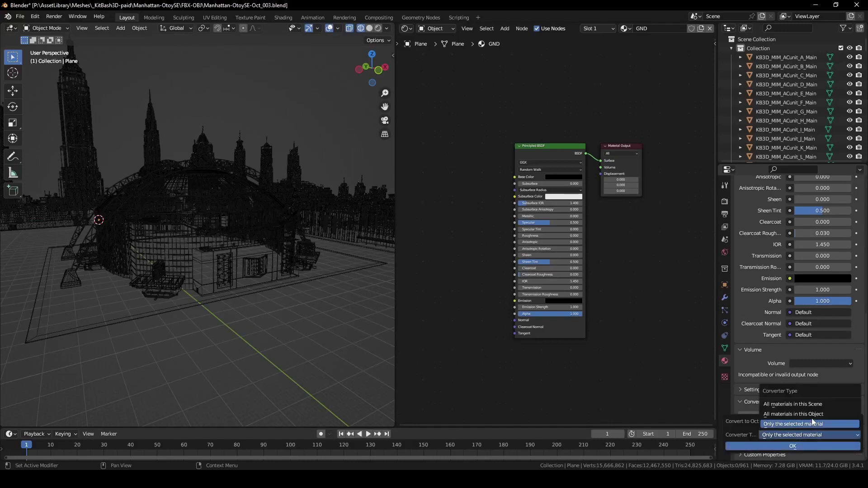
click(811, 405)
click(792, 446)
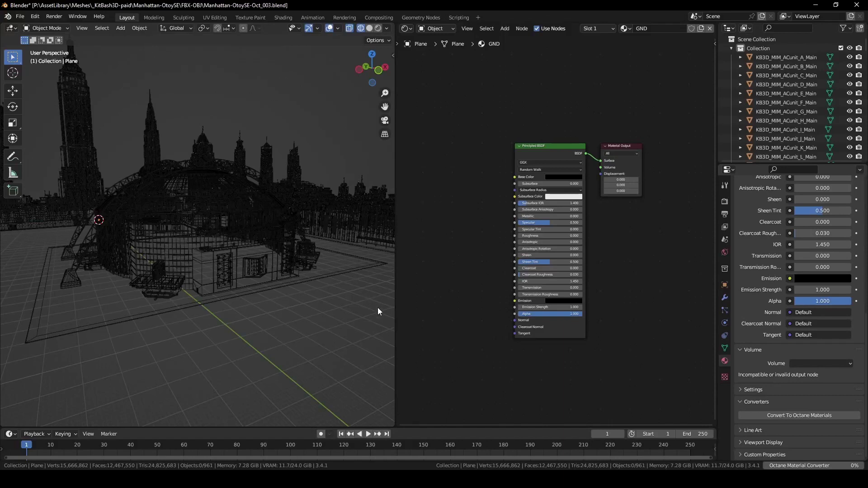
Examine the converted Universal material node tree of KB3D_MIM_MetalBlackOld on the sports arena scaffolding.
mouse_move(231, 295)
middle_down()
mouse_move(224, 302)
mouse_move(264, 305)
mouse_move(231, 299)
middle_up()
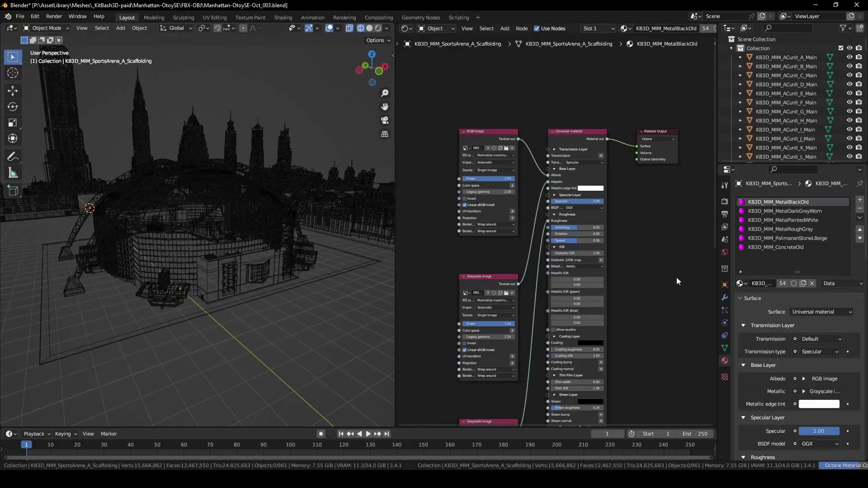
scroll(676, 278, down, 2)
middle_drag(636, 314, 619, 253)
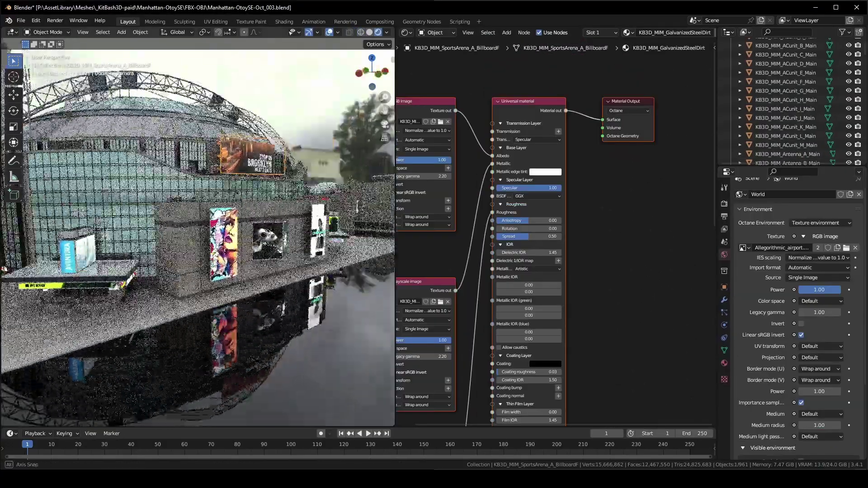
Select the colorful portrait billboard on the arena wall and examine the Texture emission node of its KB3D_MIM_BannersDigital material.
scroll(305, 262, up, 3)
shift+middle_drag(308, 264, 252, 260)
click(330, 273)
scroll(619, 298, down, 3)
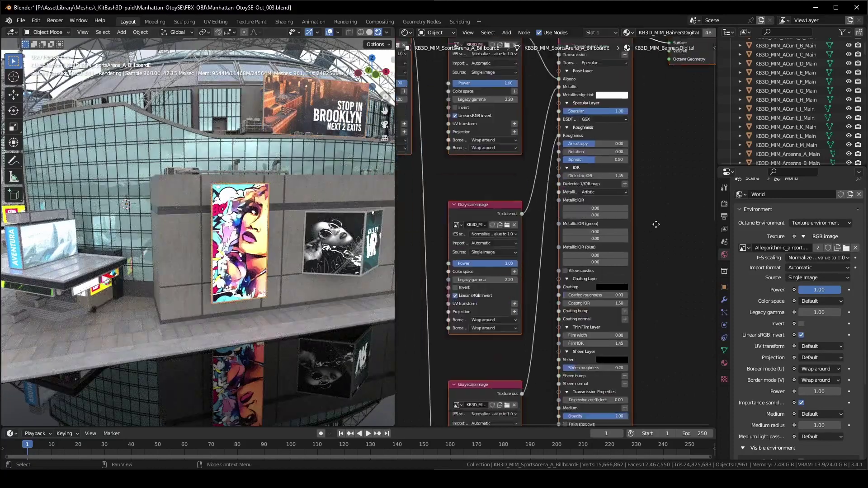
scroll(609, 318, down, 3)
middle_drag(591, 408, 598, 238)
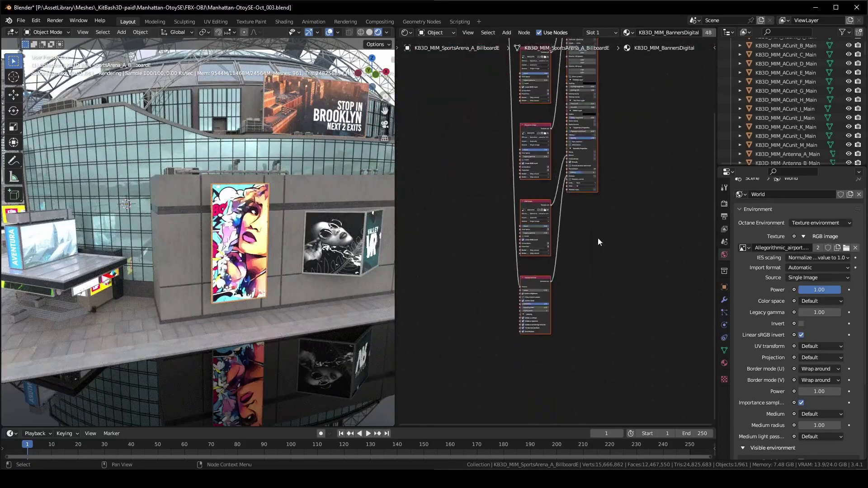
scroll(554, 275, up, 6)
middle_drag(563, 325, 643, 234)
scroll(575, 237, up, 13)
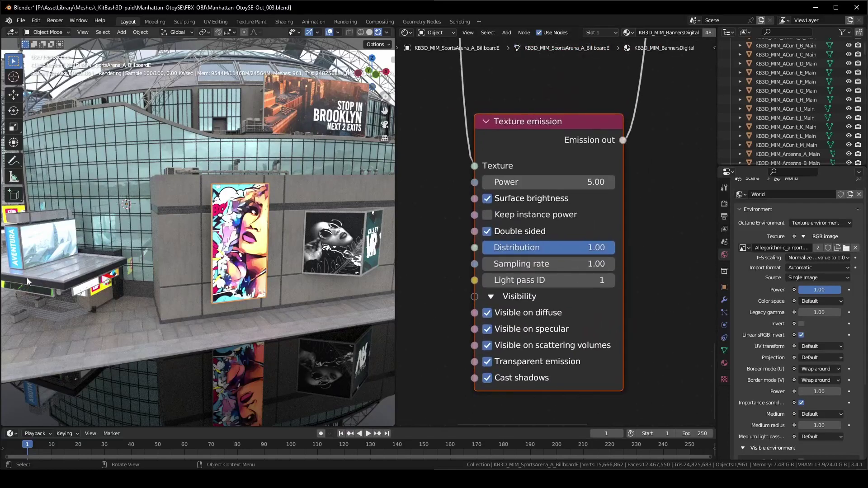
Select the sports arena entrance canopy with the AVENTURA sign and frame it in the viewport.
click(33, 256)
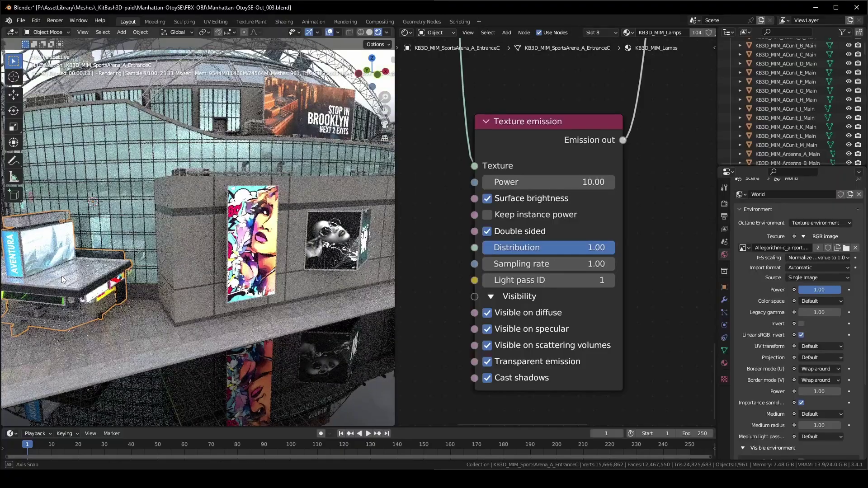
key(KP_Decimal)
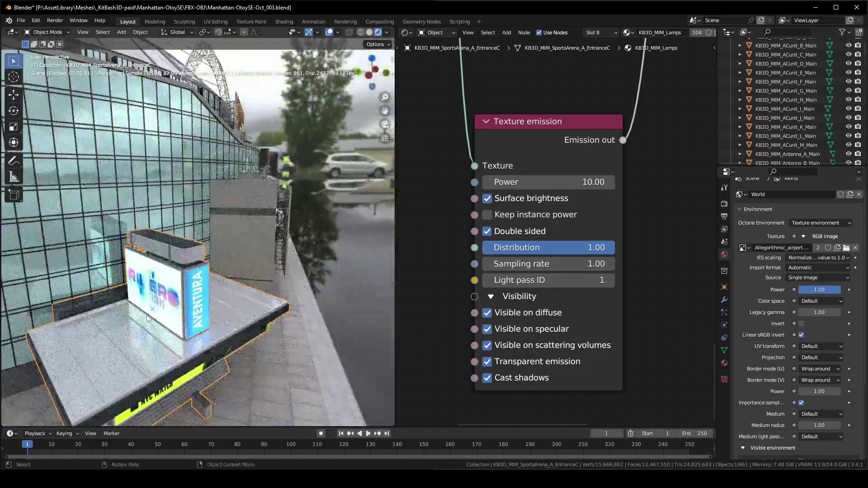
scroll(172, 304, down, 2)
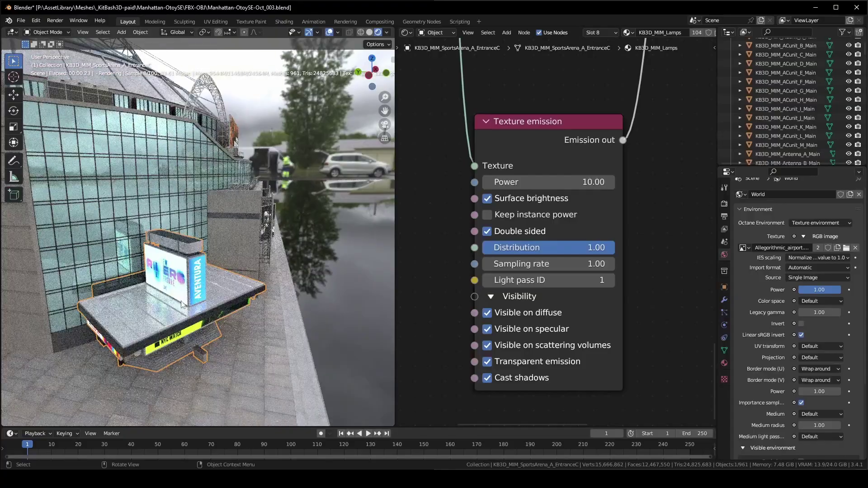